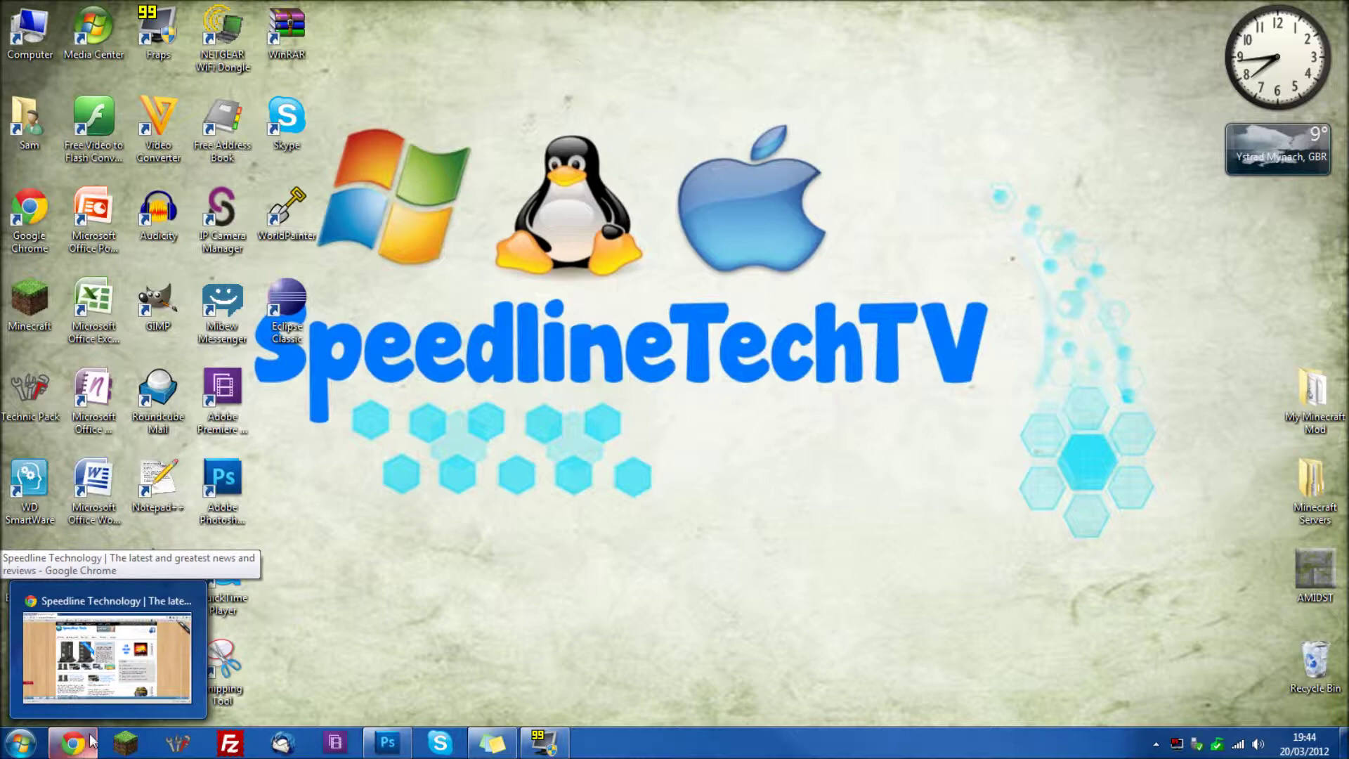
Step: Search Google for coagula and open the Coagula homepage result
{"action": "left_click", "coordinate": [184, 702]}
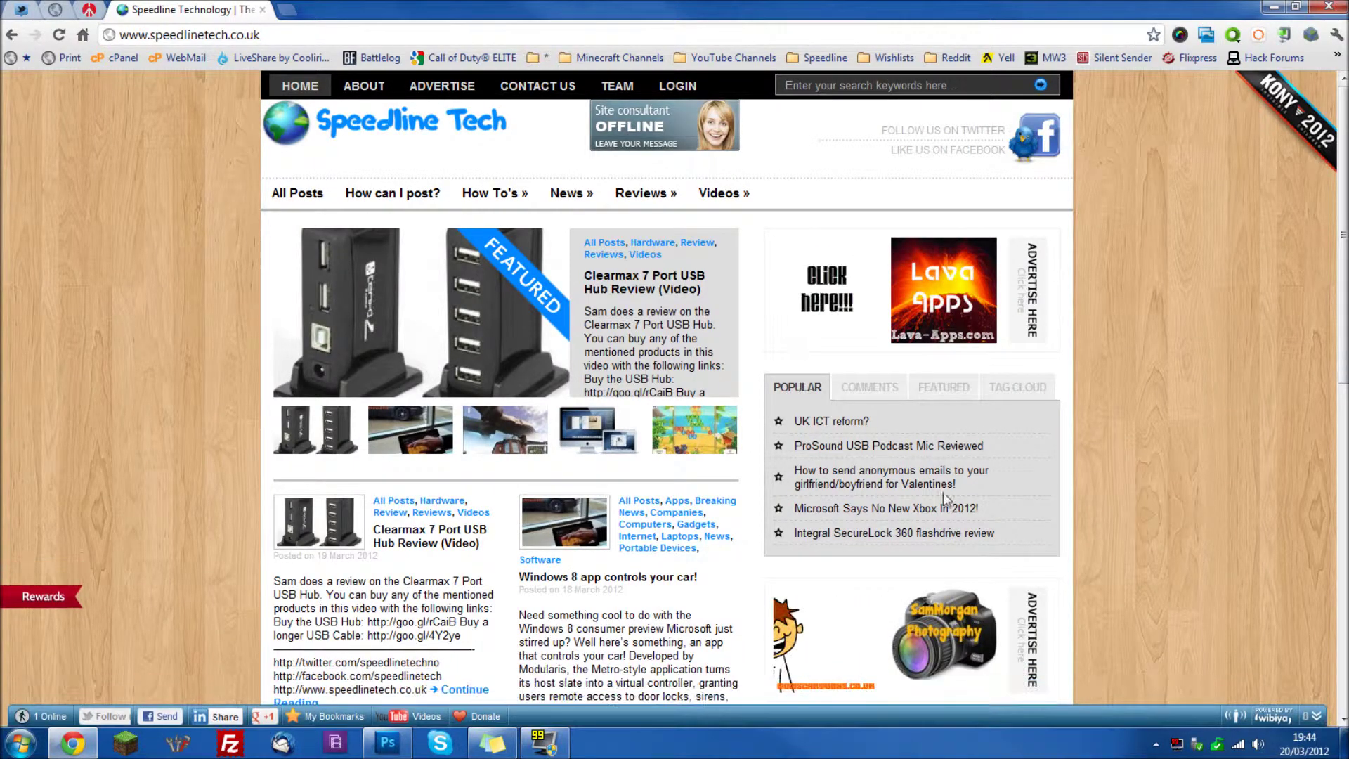
{"action": "left_click", "coordinate": [408, 34]}
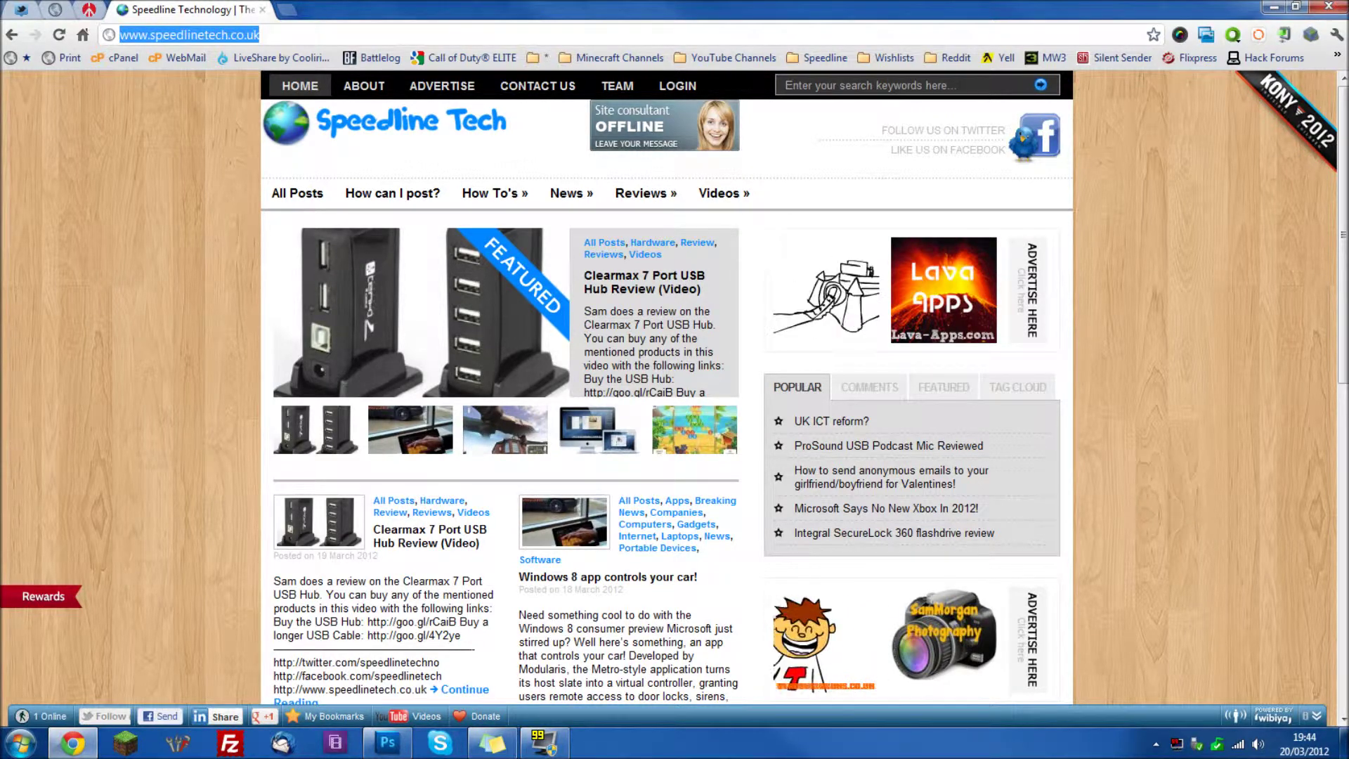
{"action": "type", "text": "coagula"}
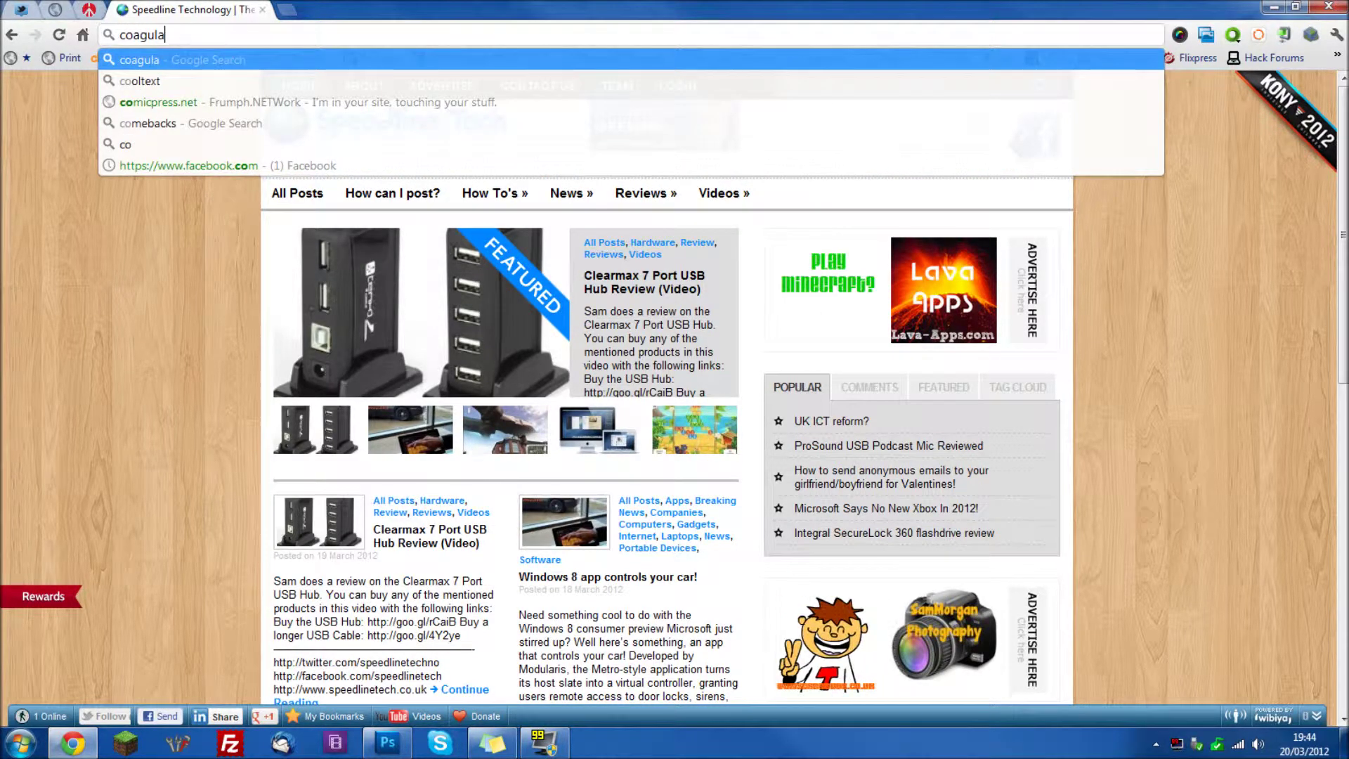
{"action": "key", "text": "Return"}
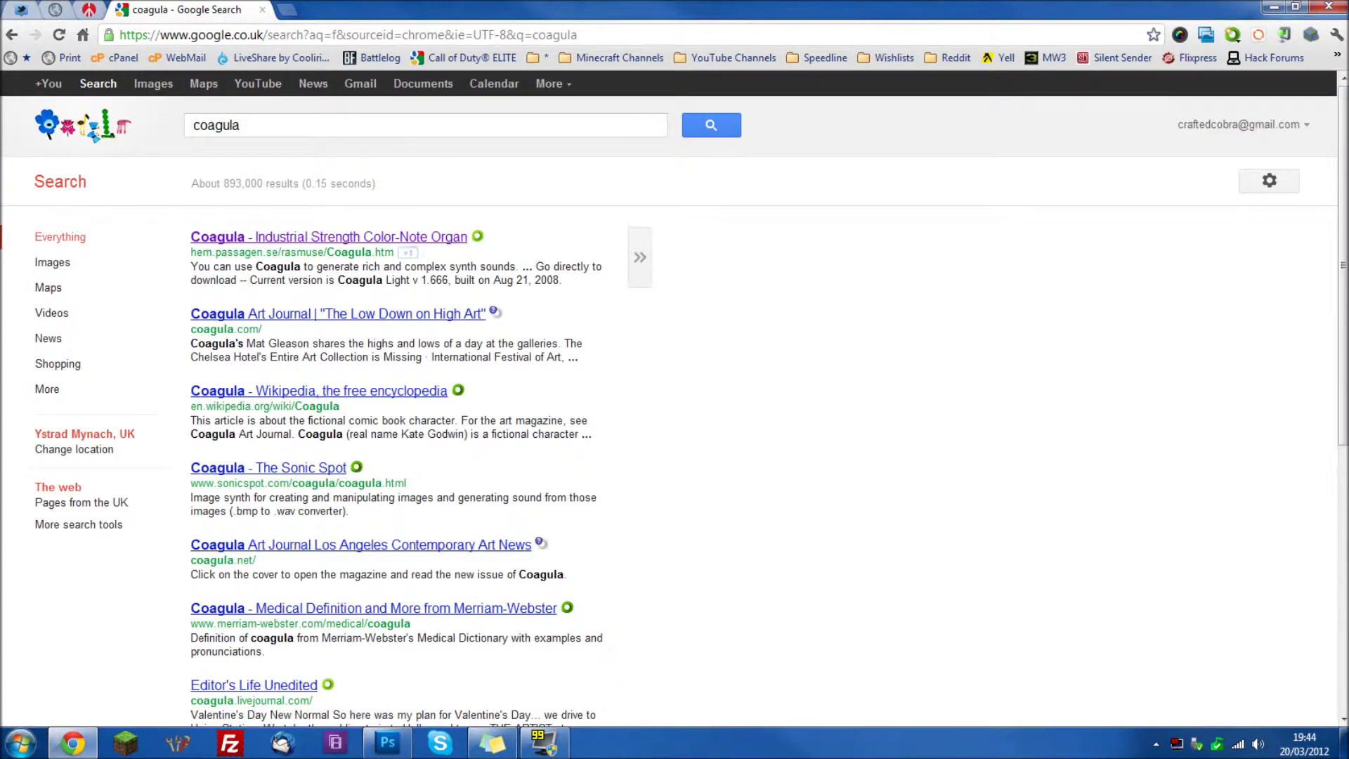
{"action": "left_click", "coordinate": [334, 241]}
Step: Search for Sonic Visualiser in a new tab, start its Windows download, and close the tab
{"action": "left_click", "coordinate": [288, 10]}
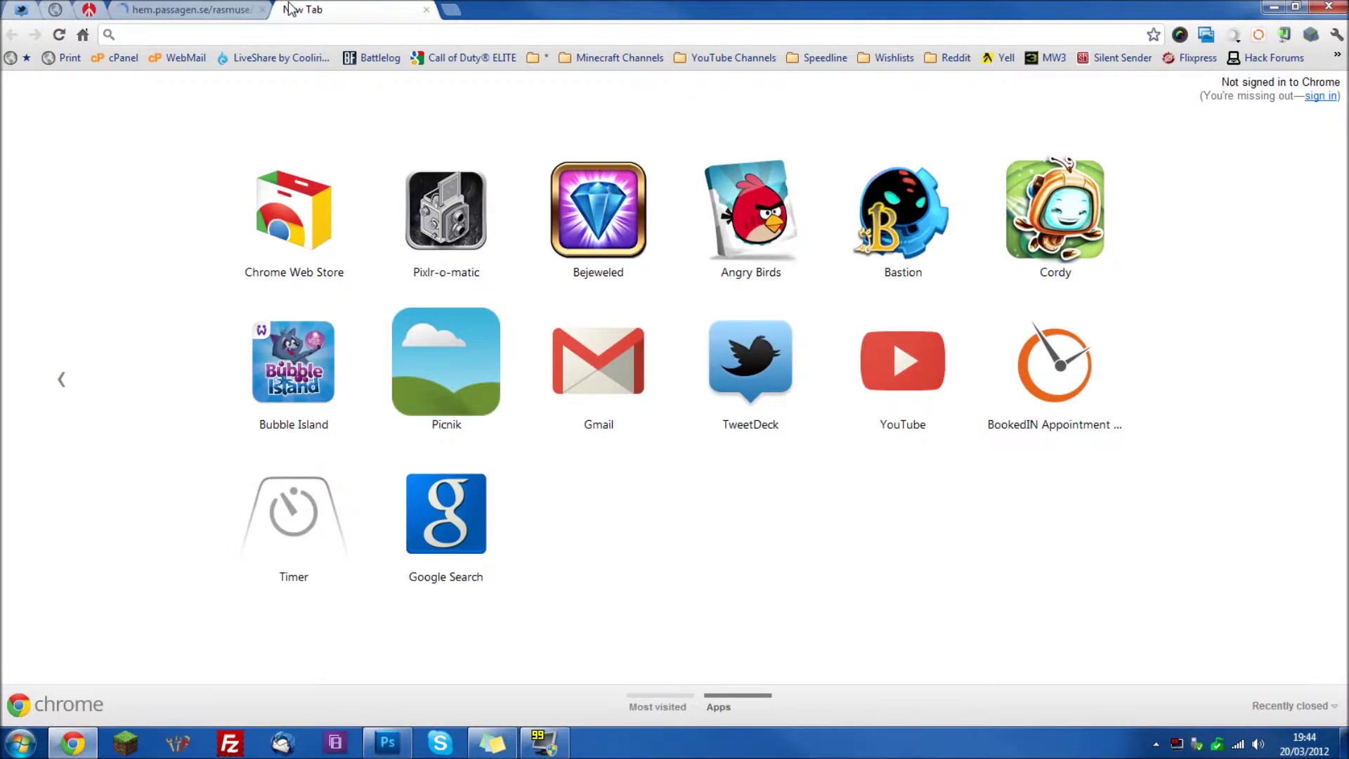
{"action": "type", "text": "sonic"}
{"action": "key", "text": "Return"}
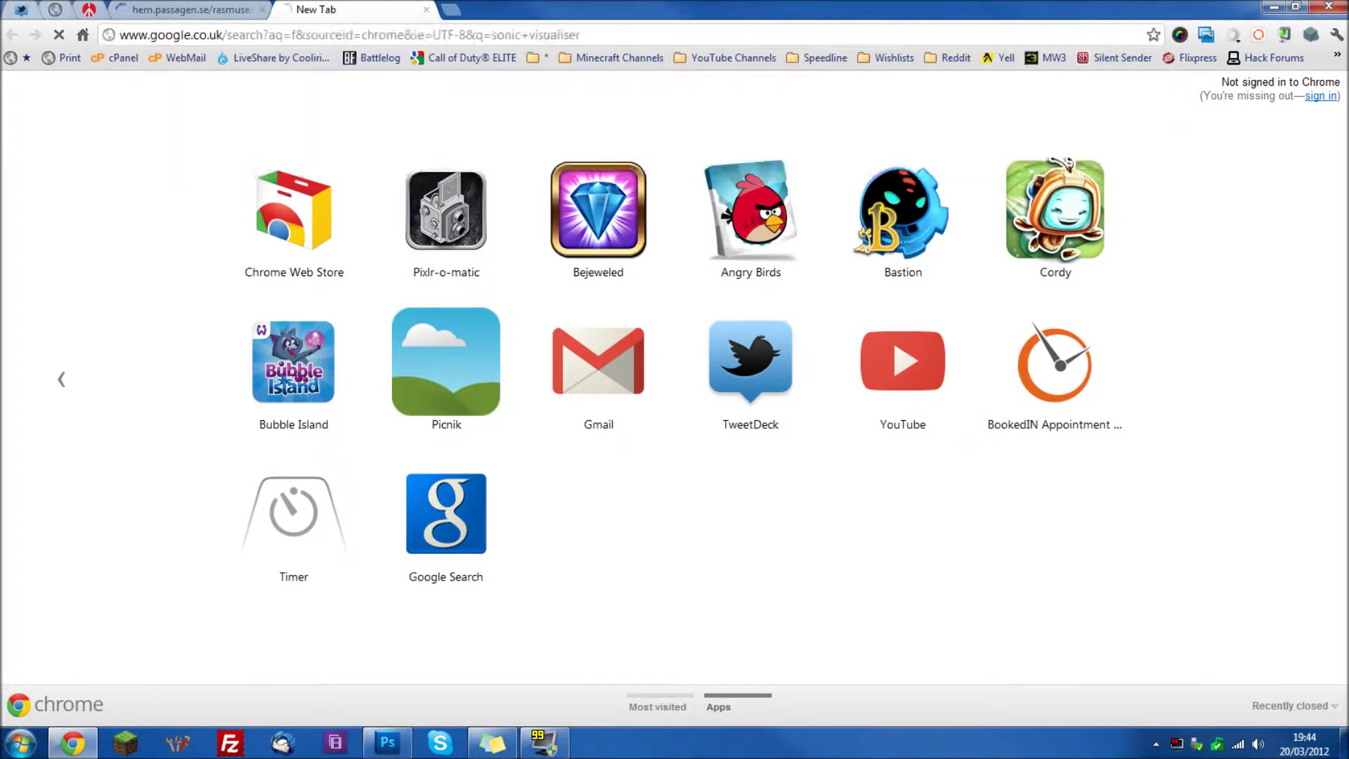
{"action": "left_click", "coordinate": [259, 237]}
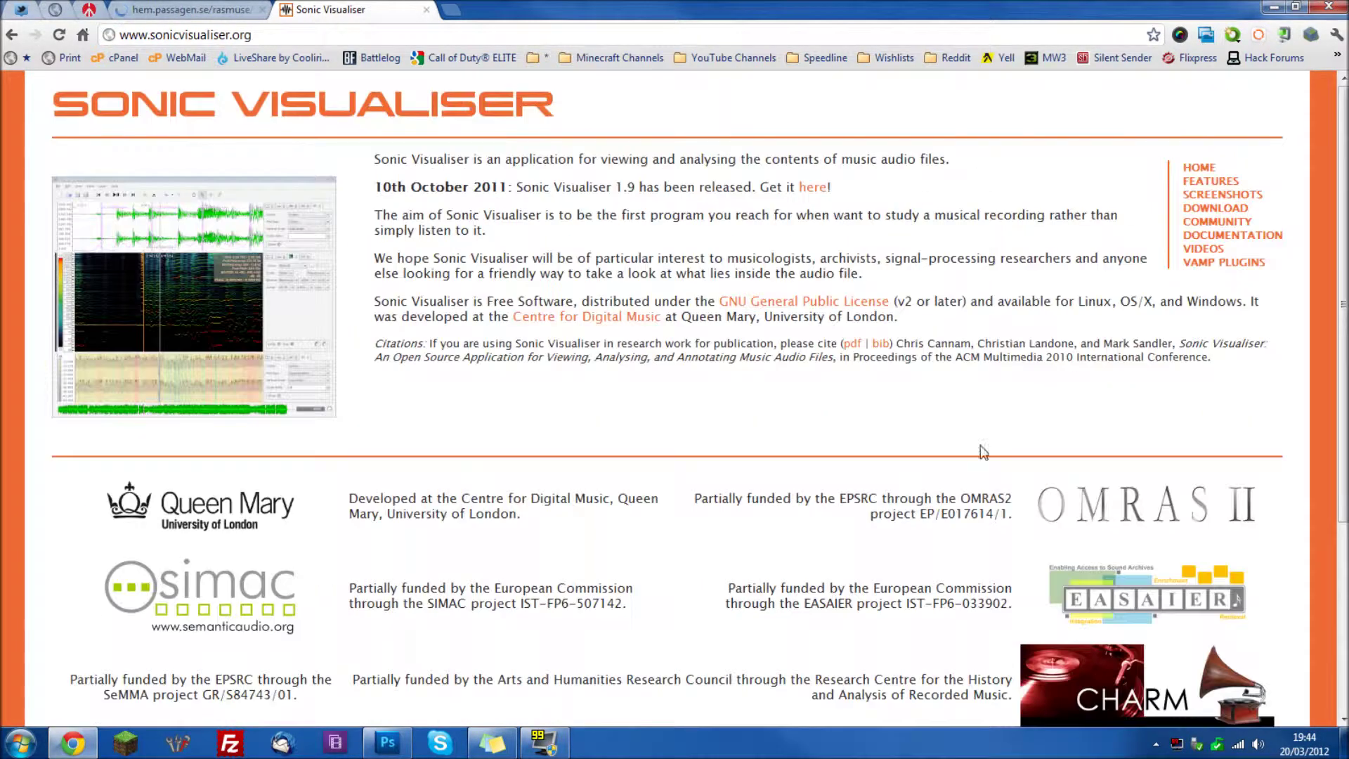
{"action": "left_click", "coordinate": [1217, 208]}
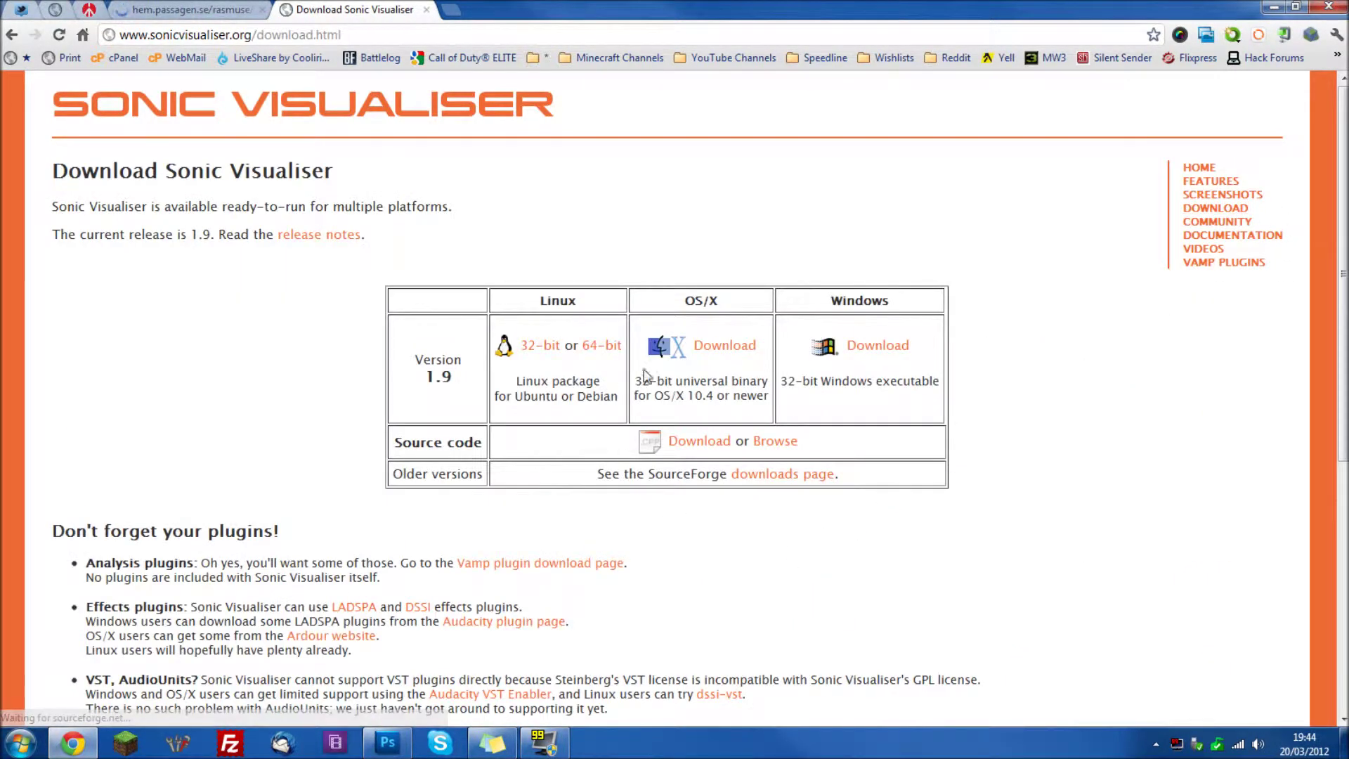
{"action": "left_click", "coordinate": [891, 359]}
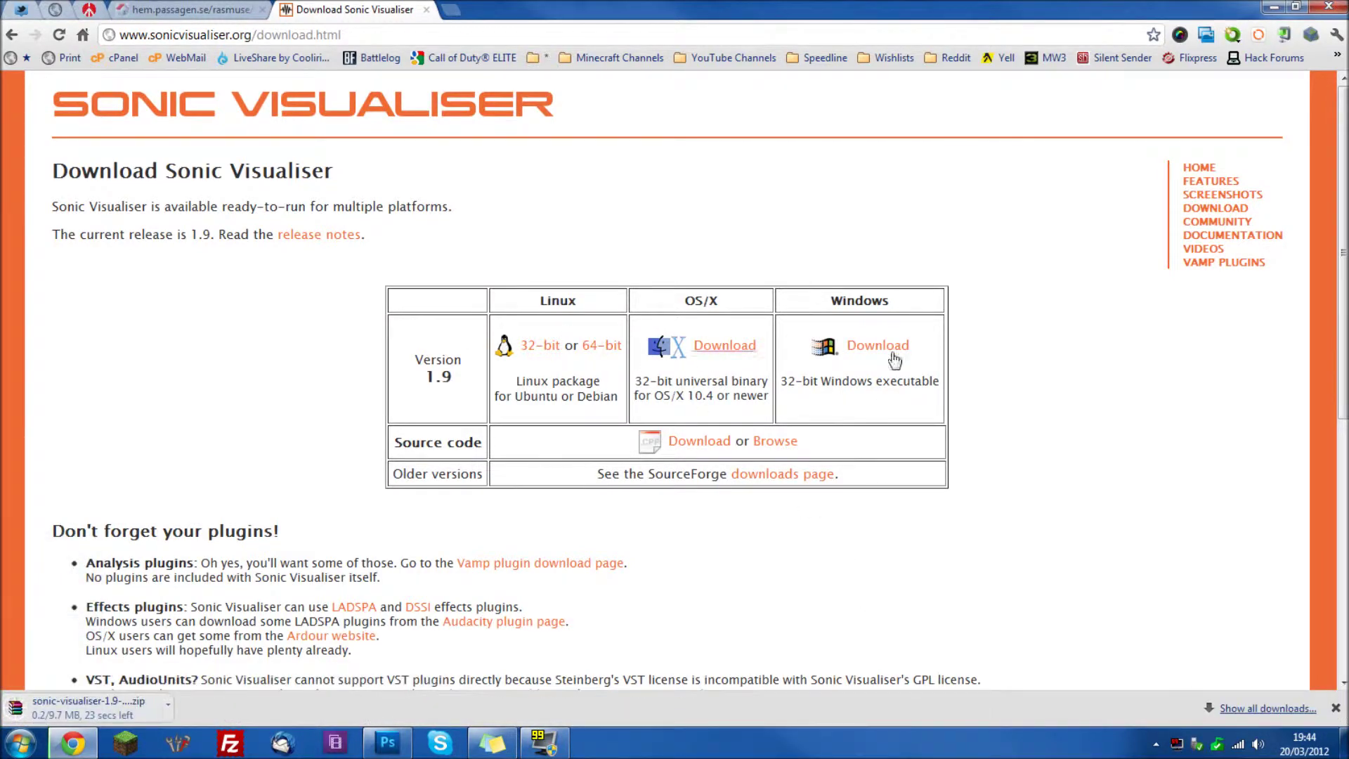
{"action": "left_click", "coordinate": [426, 10]}
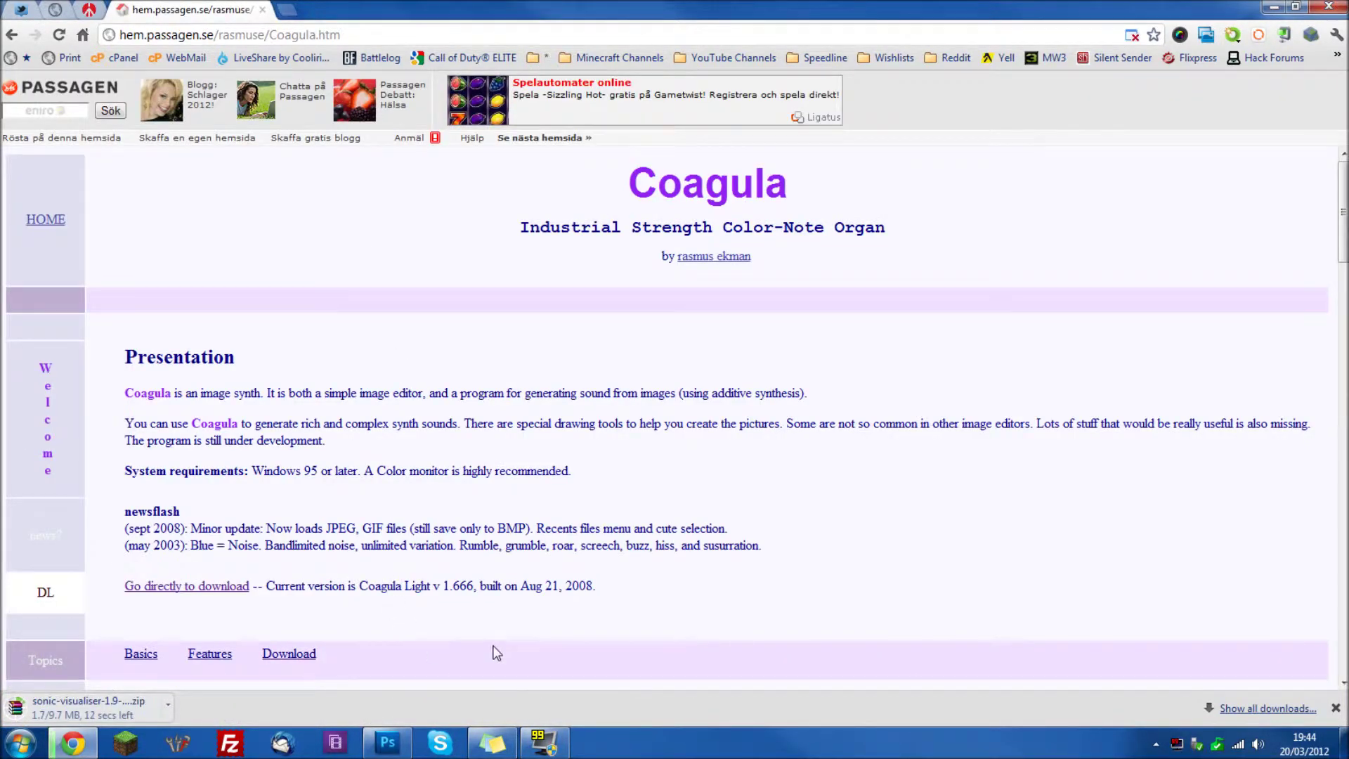
{"action": "scroll", "coordinate": [496, 652], "scroll_direction": "down", "scroll_amount": 2}
{"action": "left_click", "coordinate": [291, 570]}
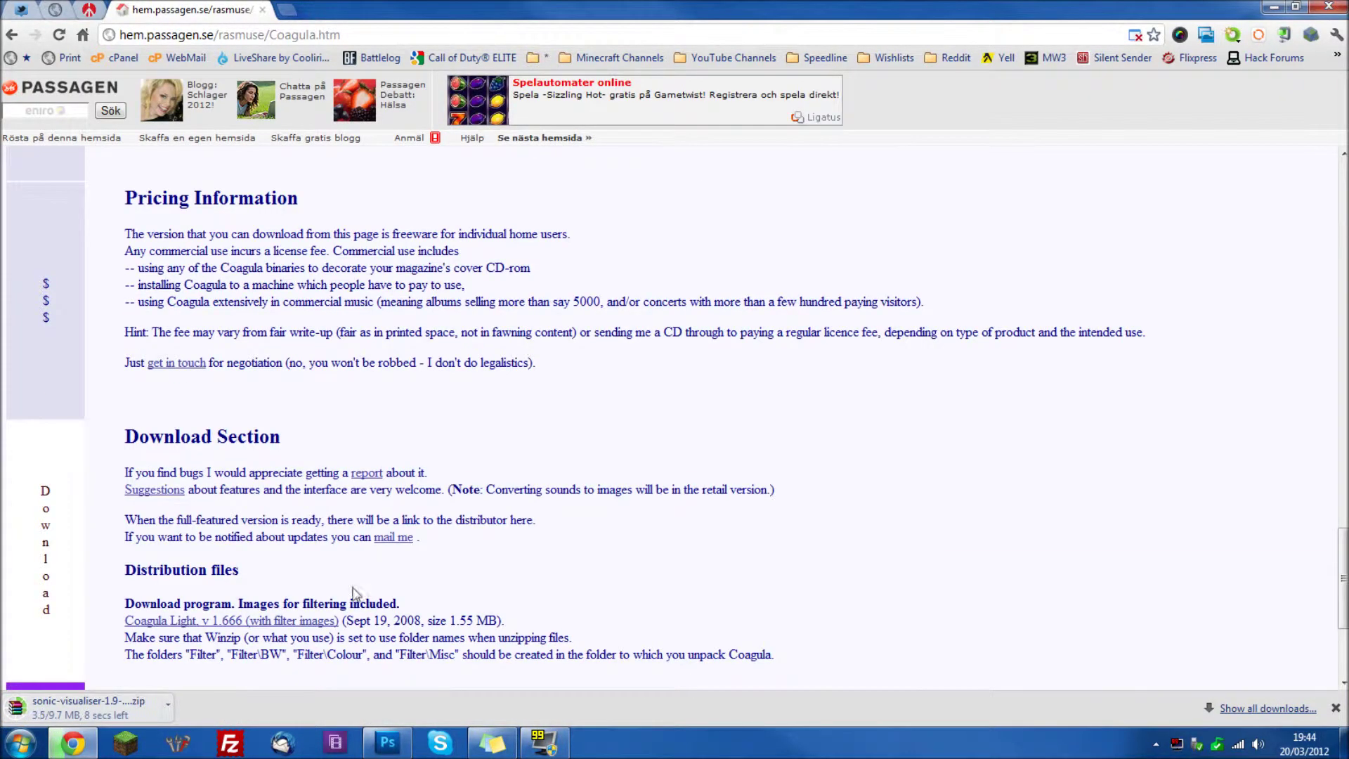
{"action": "scroll", "coordinate": [316, 588], "scroll_direction": "down", "scroll_amount": 3}
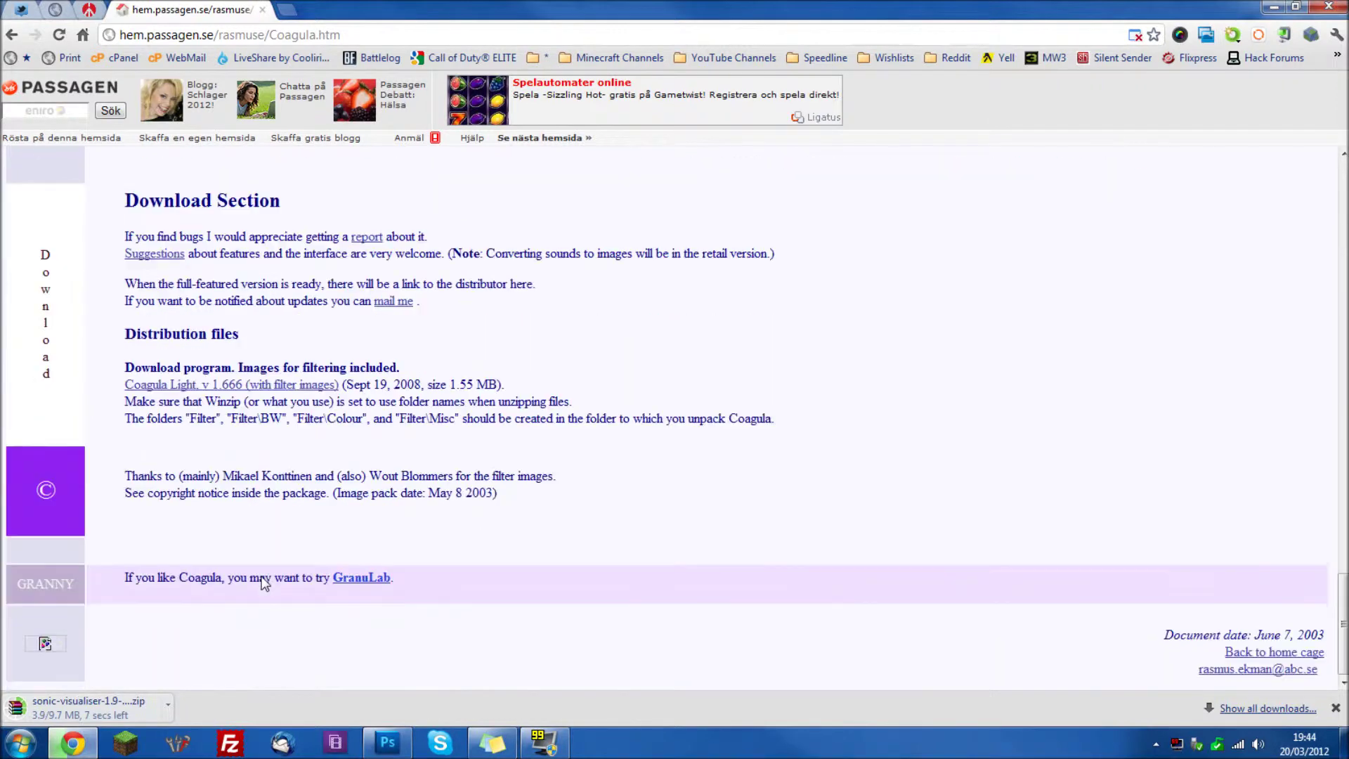
{"action": "left_click", "coordinate": [300, 386]}
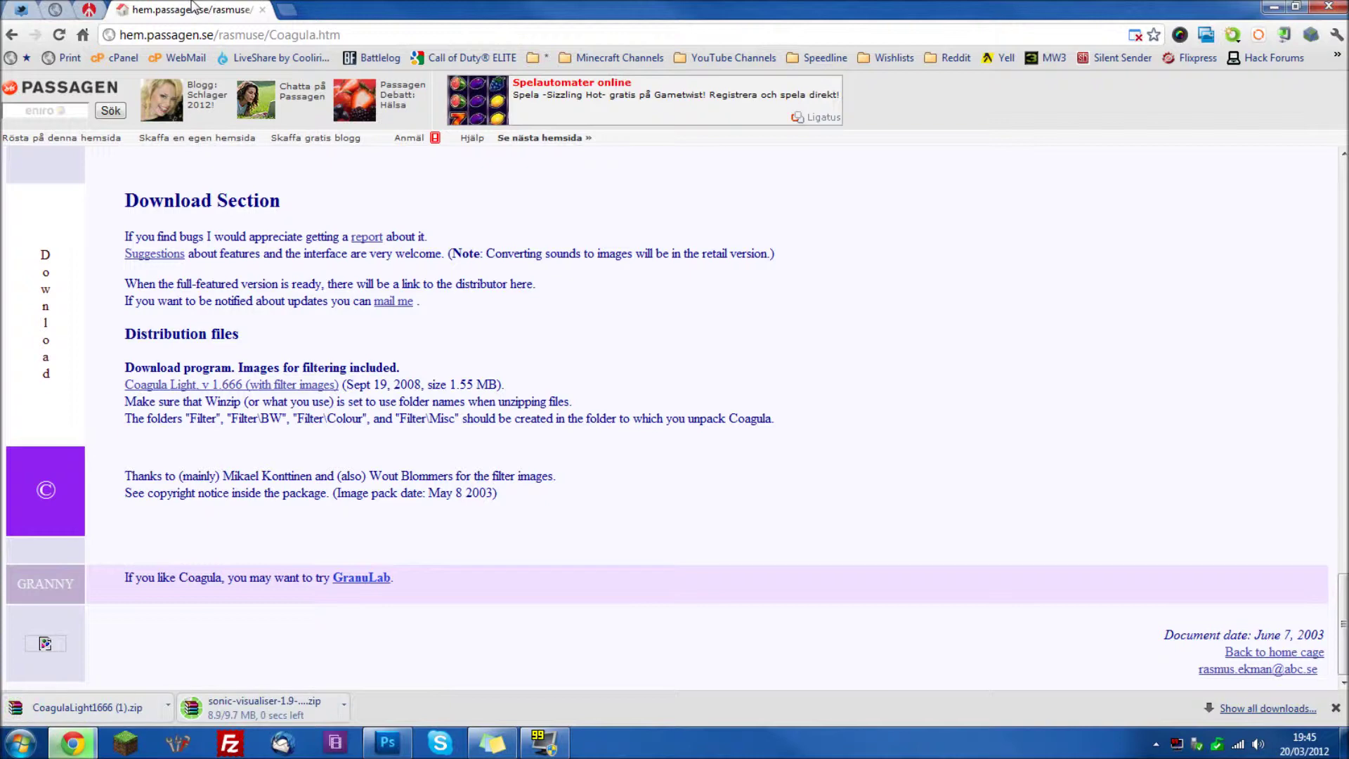
{"action": "left_click", "coordinate": [207, 35]}
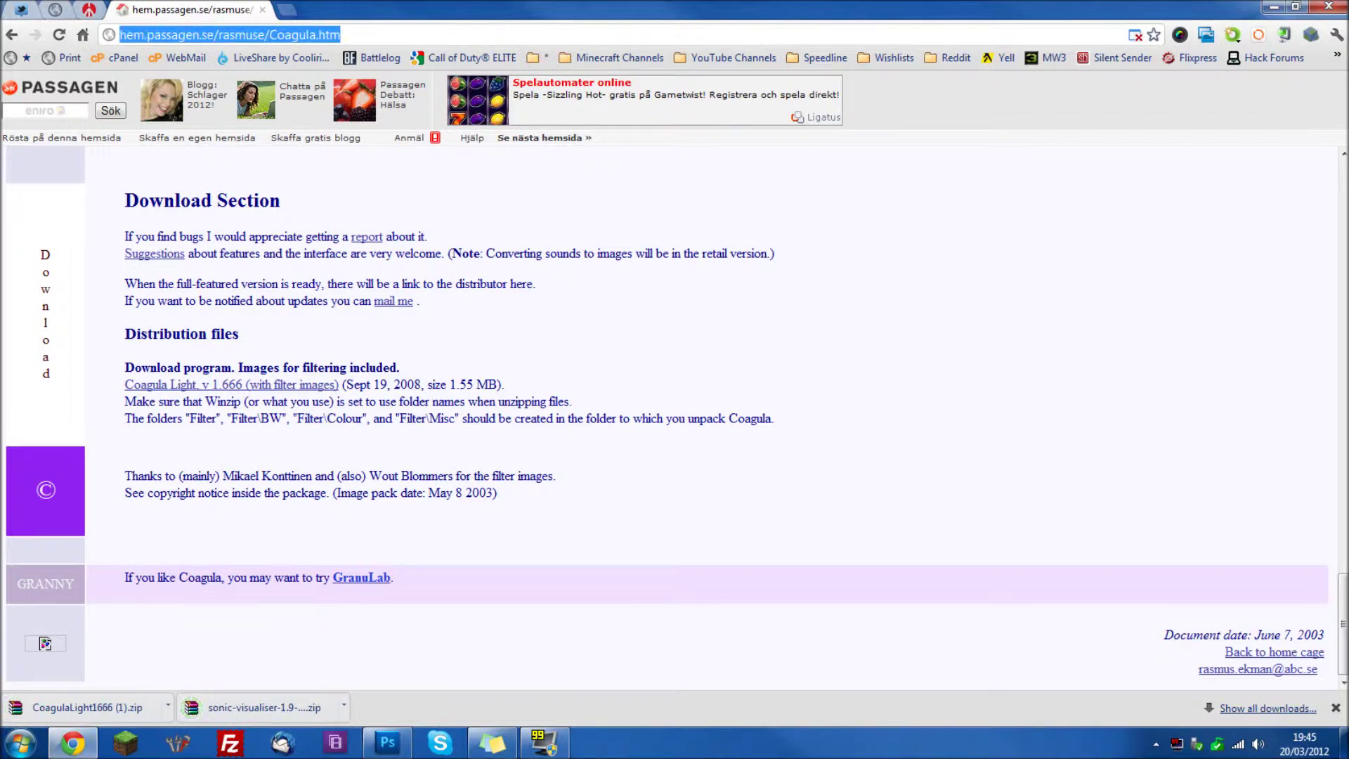
{"action": "type", "text": "www.speedlinetech.co.uk"}
{"action": "key", "text": "Return"}
{"action": "left_click", "coordinate": [276, 712]}
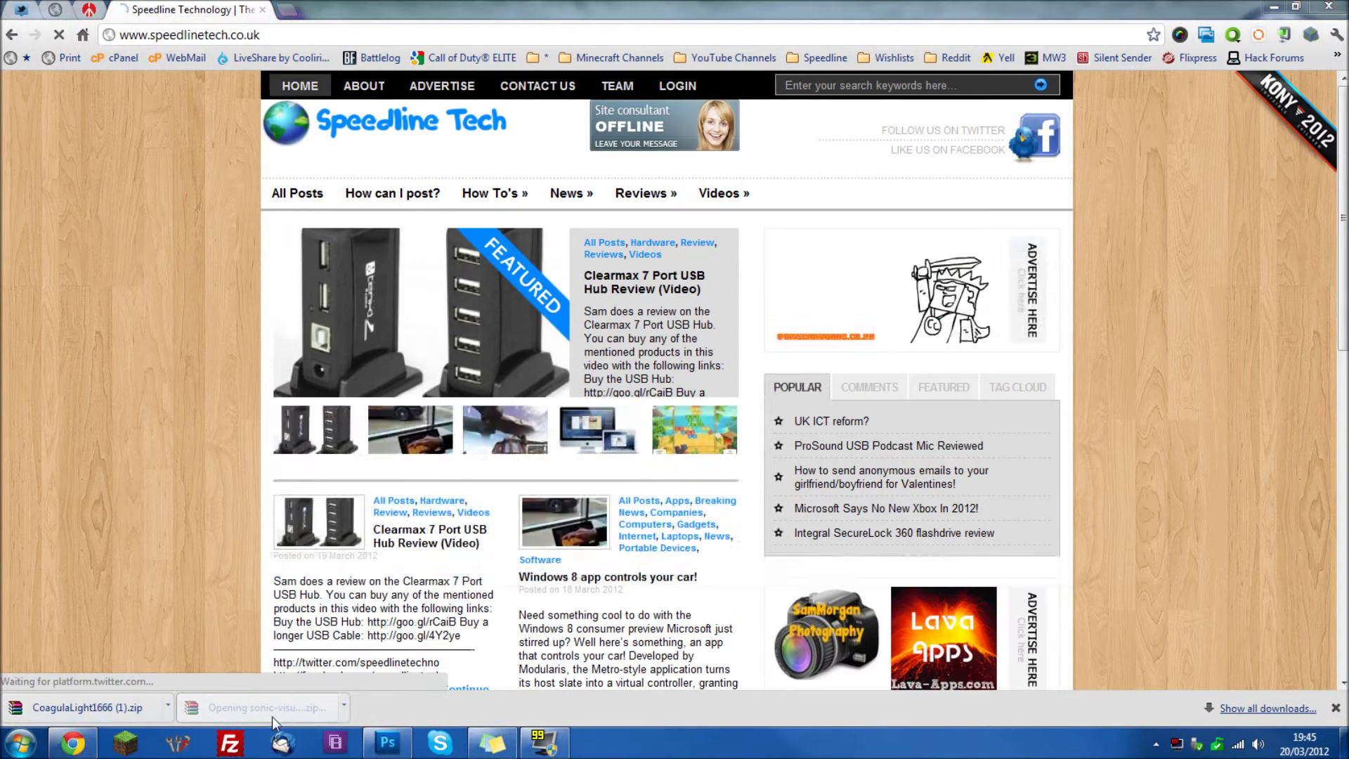
Step: Open CoagulaLight1666 (1).zip in WinRAR and select the CoagulaLight program
{"action": "left_click", "coordinate": [143, 708]}
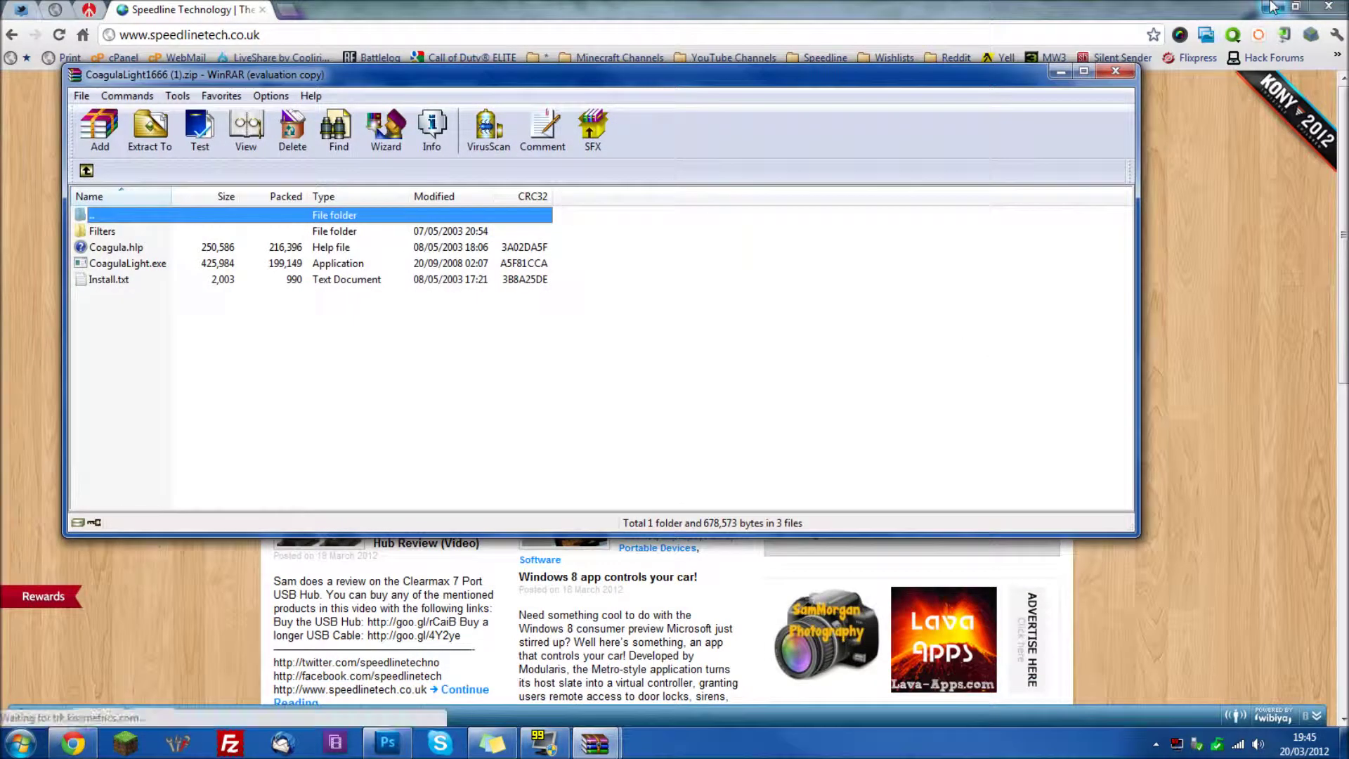
{"action": "left_click", "coordinate": [1273, 8]}
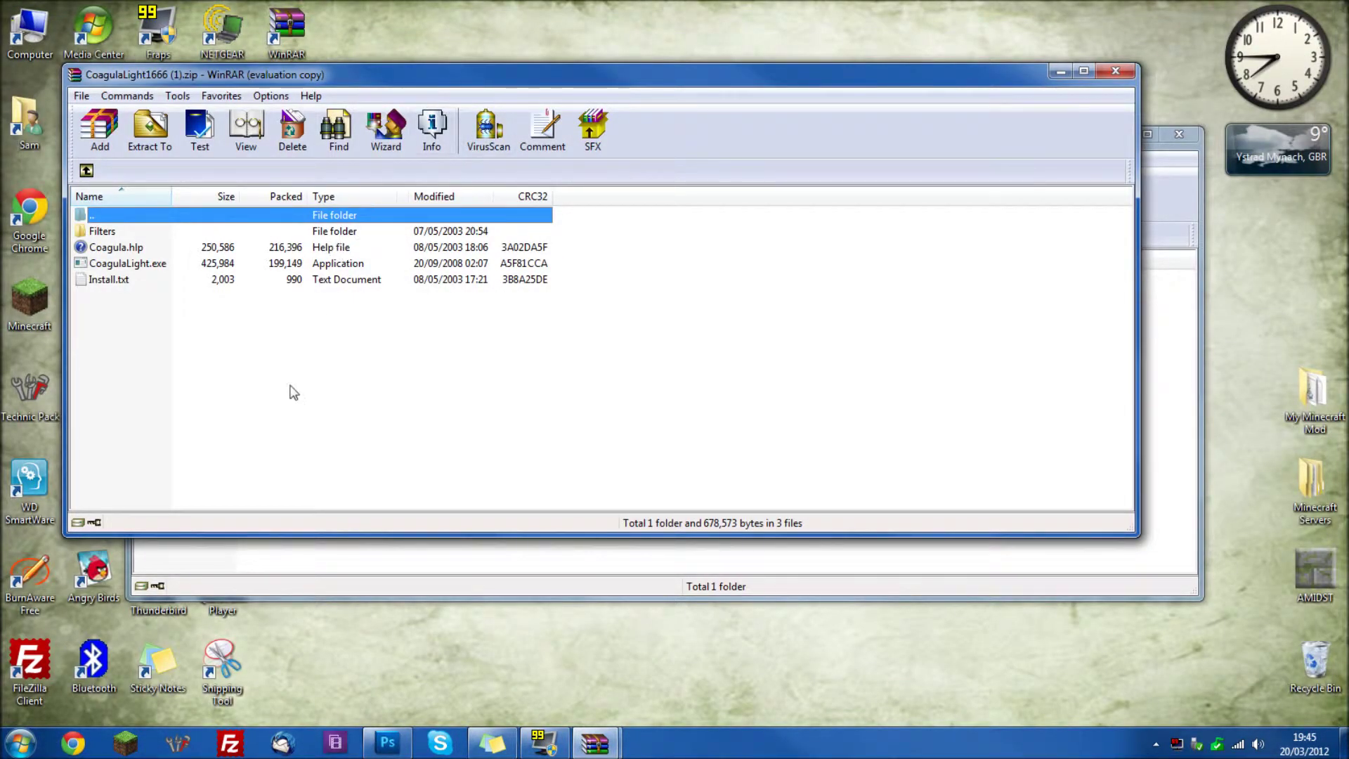
{"action": "left_click_drag", "start_coordinate": [289, 392], "coordinate": [254, 231]}
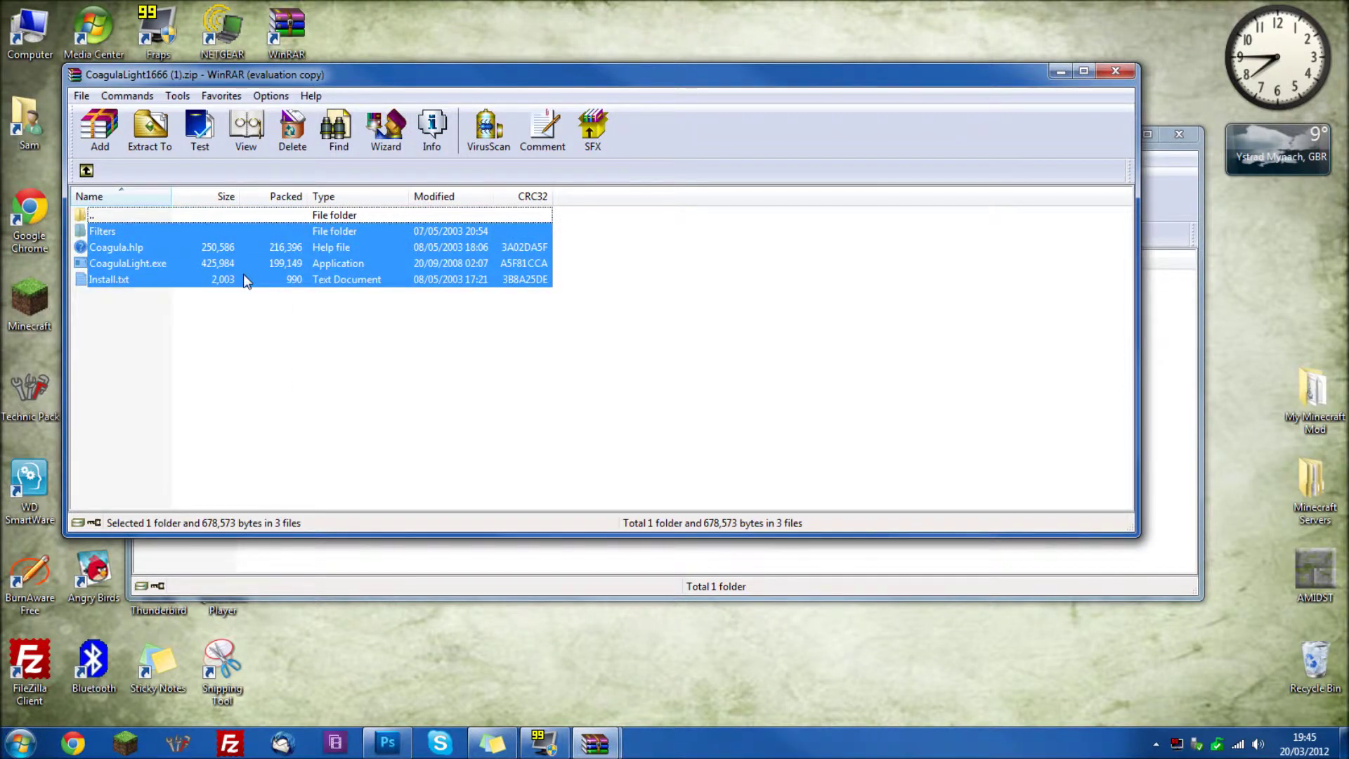
{"action": "left_click", "coordinate": [240, 264]}
{"action": "left_click_drag", "start_coordinate": [190, 372], "coordinate": [166, 231]}
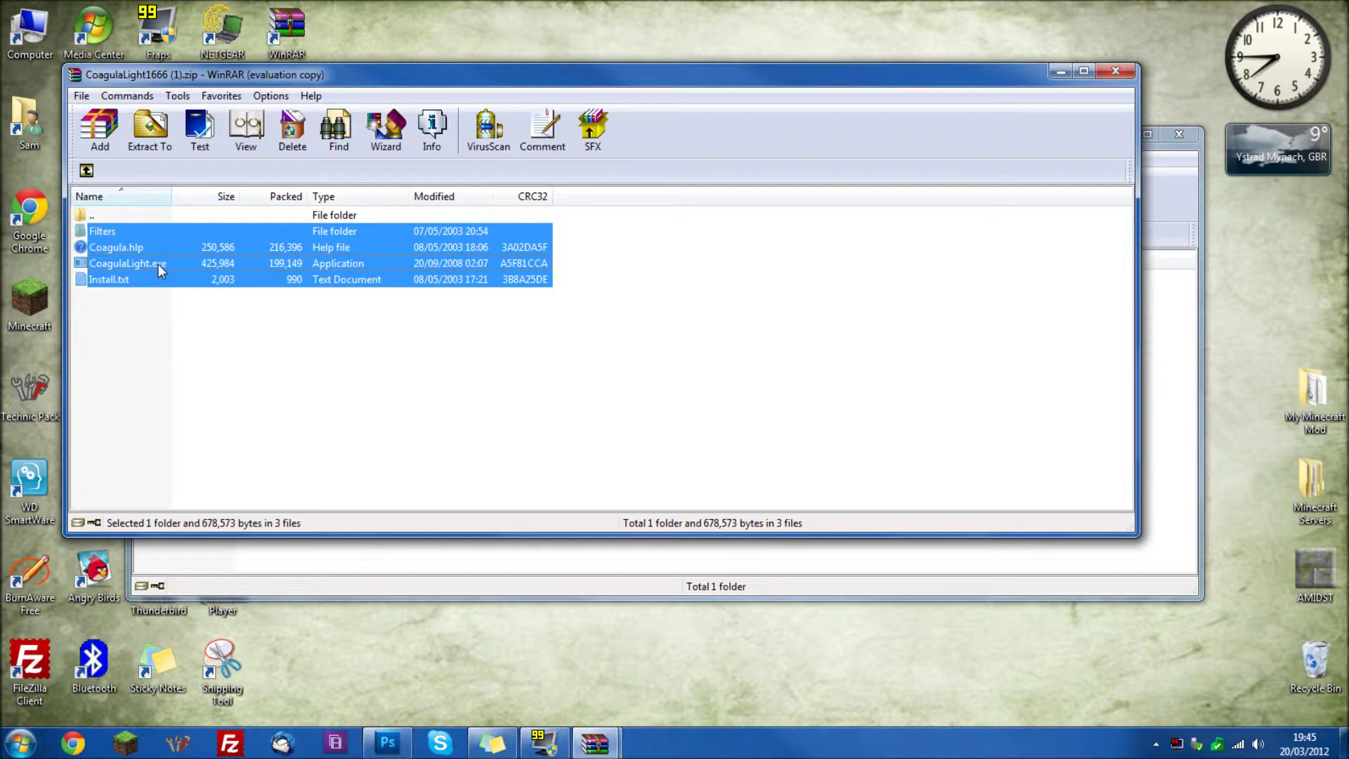
{"action": "mouse_move", "coordinate": [159, 264]}
{"action": "left_mouse_down"}
{"action": "mouse_move", "coordinate": [385, 674]}
{"action": "mouse_move", "coordinate": [264, 294]}
{"action": "mouse_move", "coordinate": [226, 226]}
{"action": "left_mouse_up"}
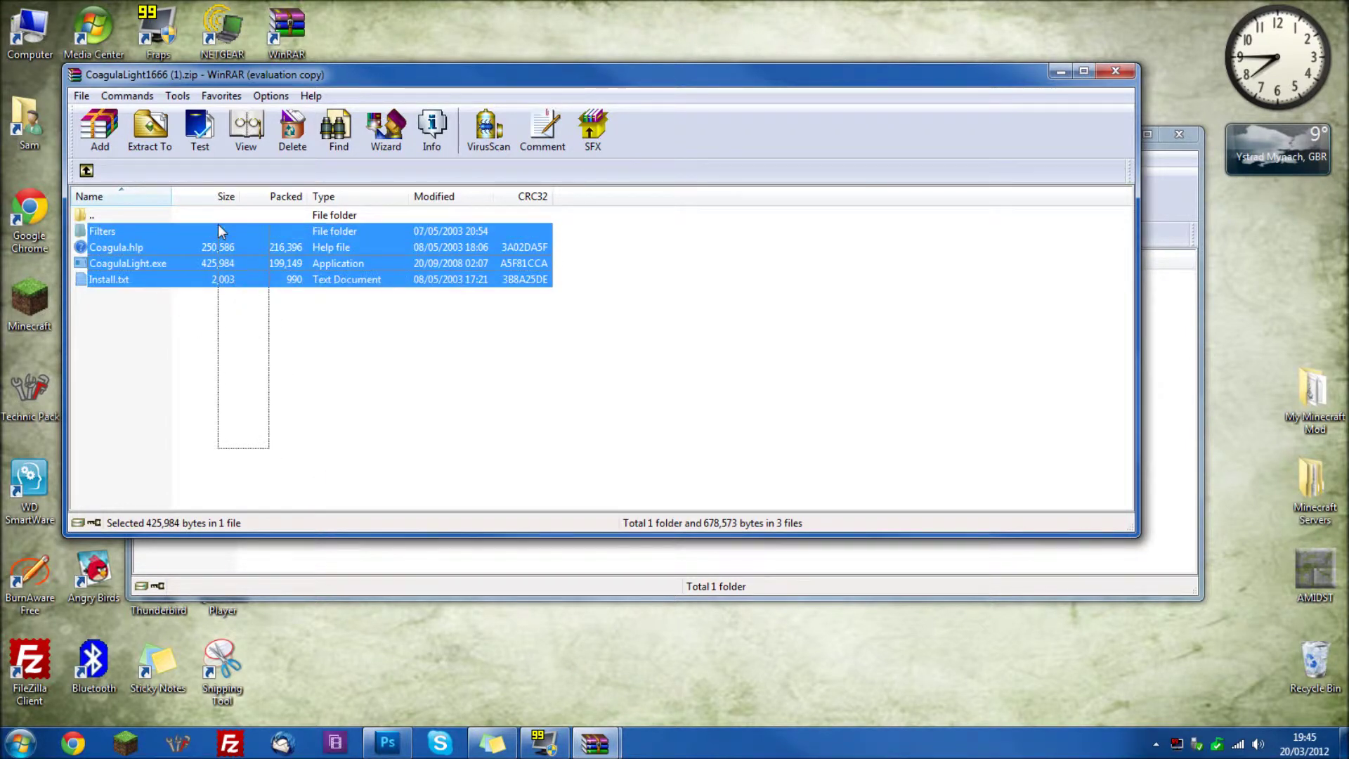
Step: Open the Windows7 (C:) drive from Start > Computer
{"action": "key", "text": "super"}
{"action": "left_click", "coordinate": [242, 528]}
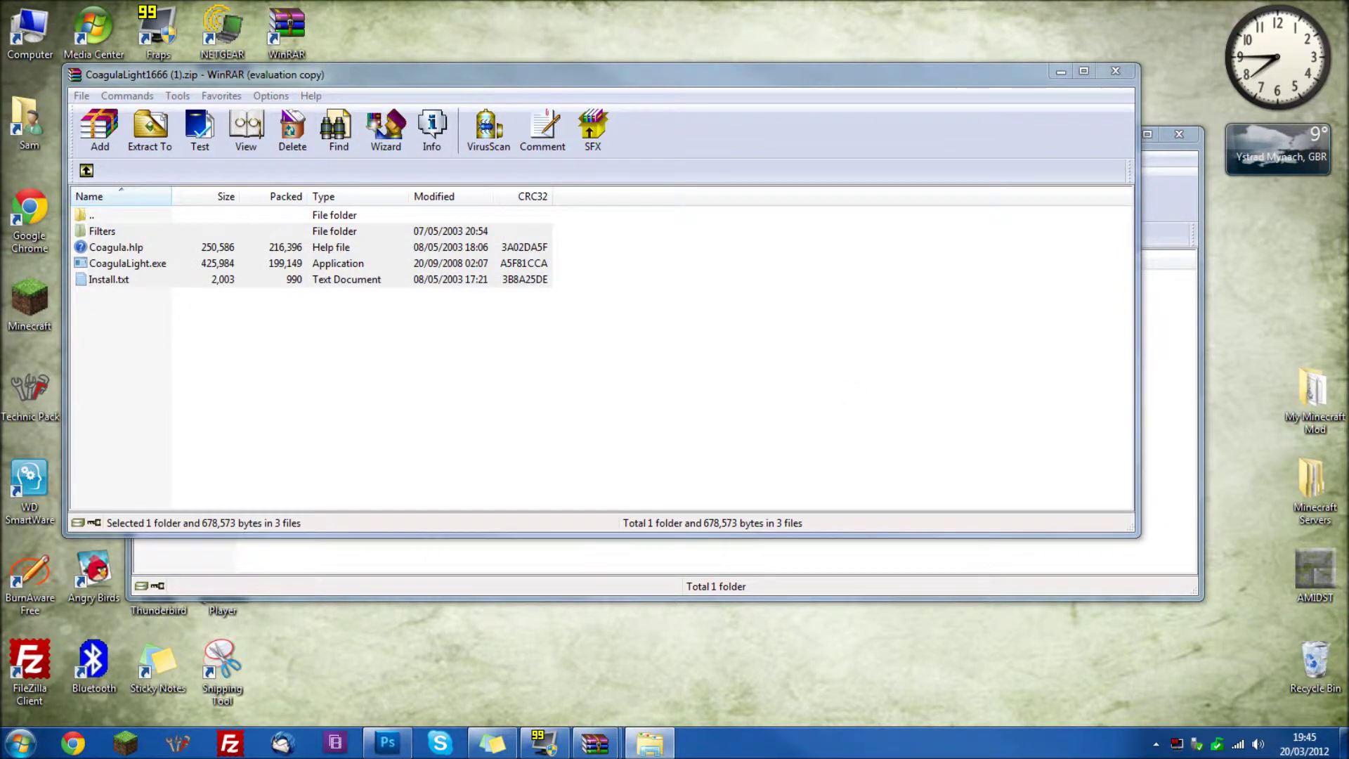
{"action": "double_click", "coordinate": [627, 53]}
Step: Create a desktop shortcut to CoagulaLight from Program Files > Coagula
{"action": "double_click", "coordinate": [313, 144]}
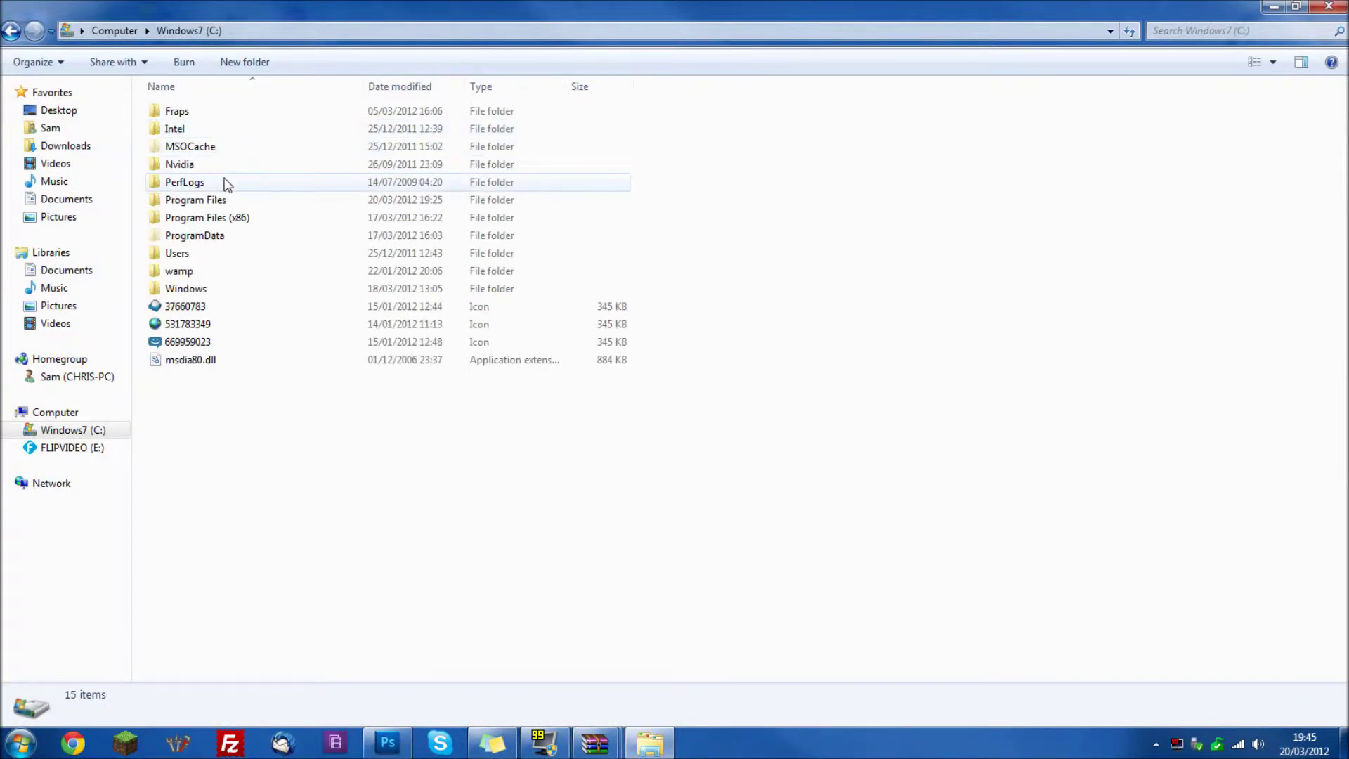
{"action": "double_click", "coordinate": [223, 204]}
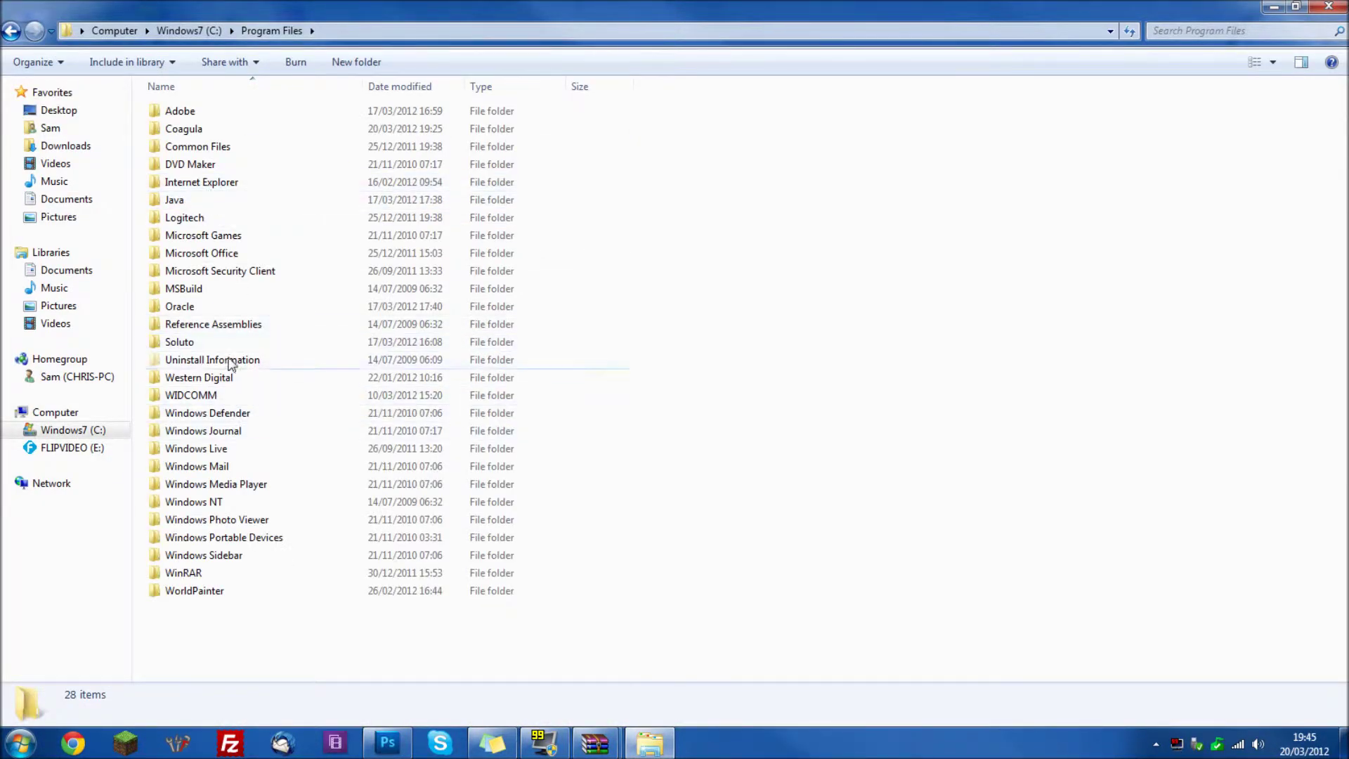
{"action": "double_click", "coordinate": [185, 130]}
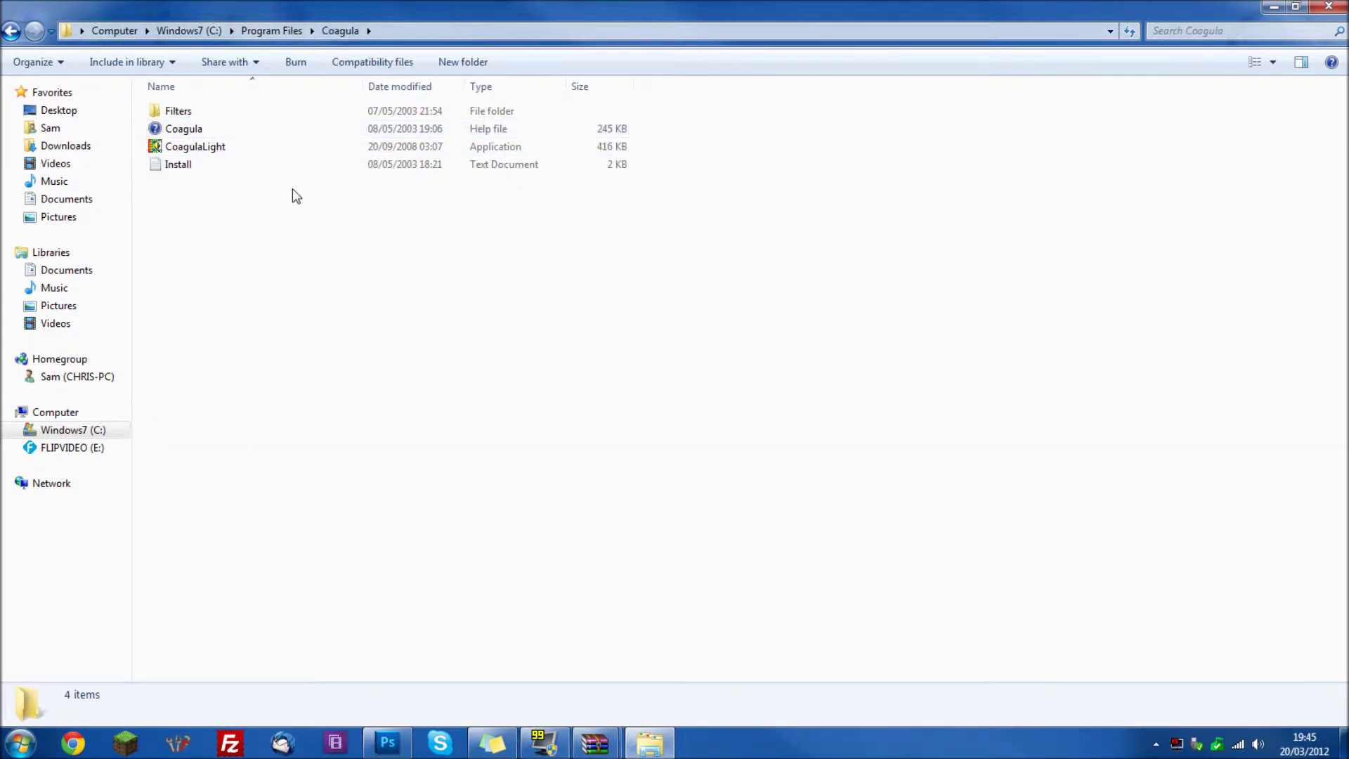
{"action": "right_click", "coordinate": [283, 151]}
{"action": "left_click", "coordinate": [376, 460]}
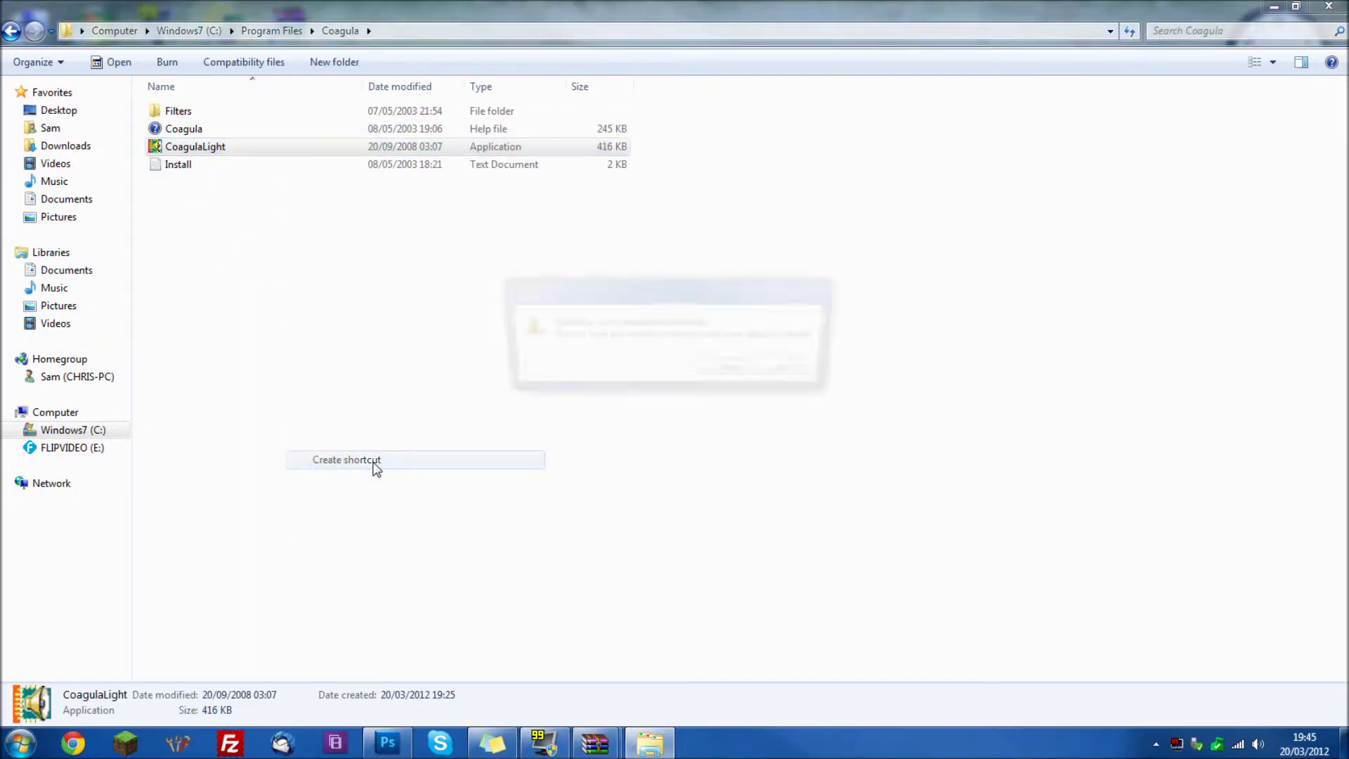
{"action": "left_click", "coordinate": [729, 373]}
Step: Close Explorer and the Coagula archive window
{"action": "left_click", "coordinate": [1315, 8]}
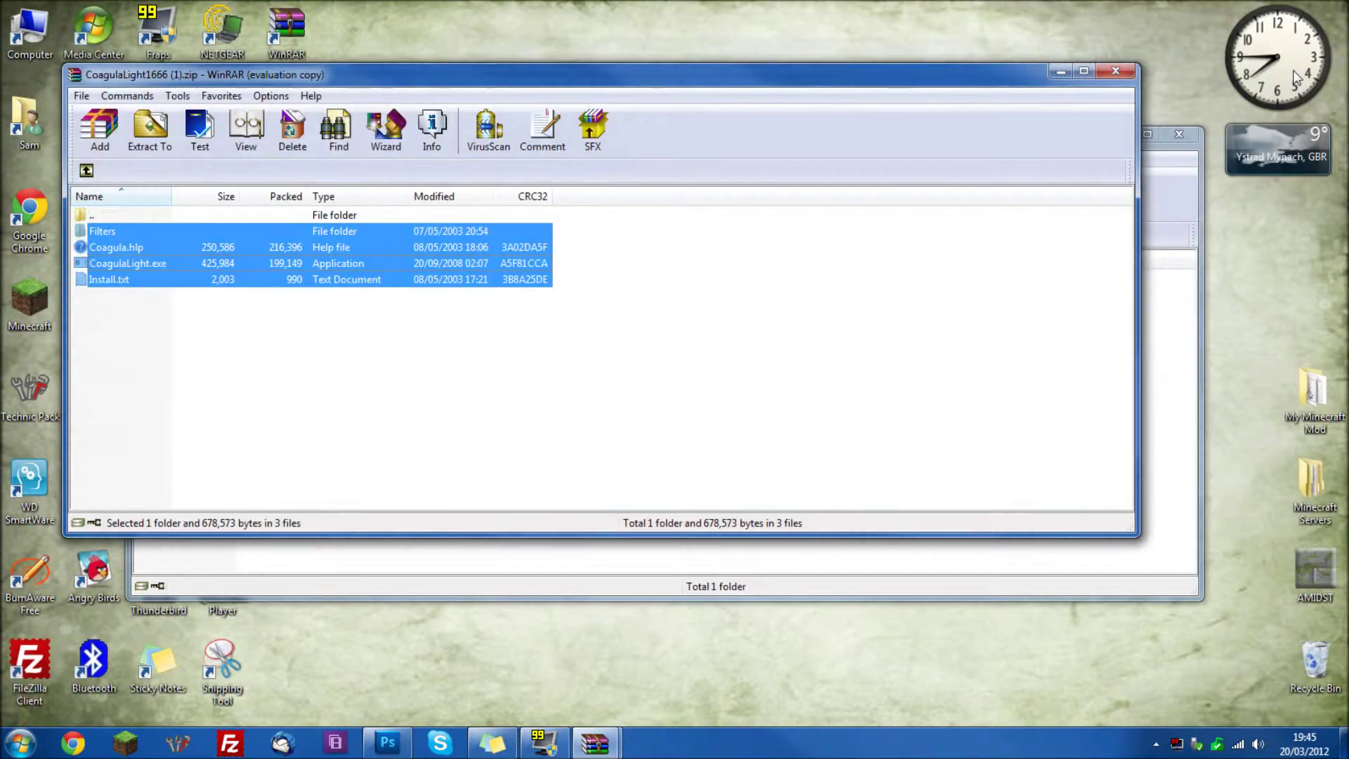
{"action": "left_click", "coordinate": [647, 307]}
{"action": "left_click", "coordinate": [1118, 66]}
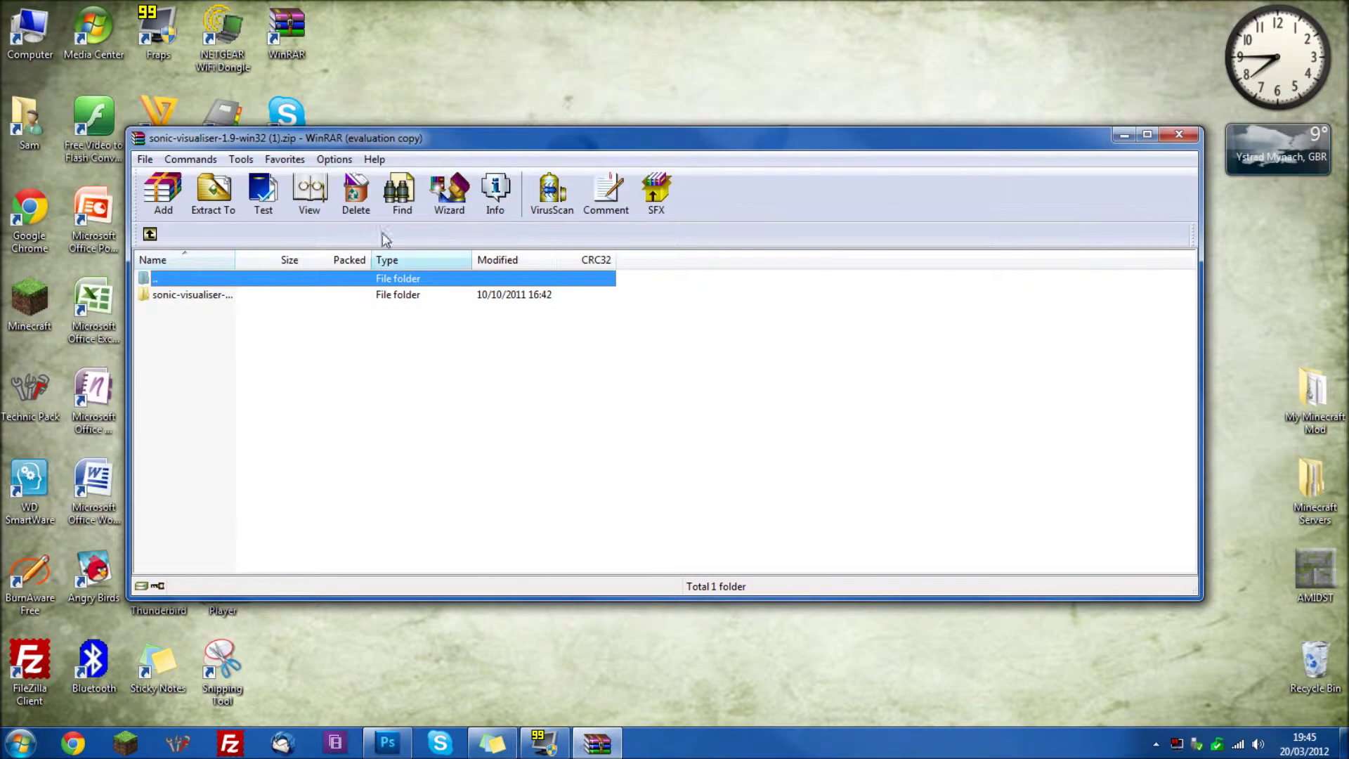
Step: Extract Sonic Visualiser.exe from the sonic-visualiser zip and close WinRAR
{"action": "mouse_move", "coordinate": [1100, 125]}
{"action": "left_mouse_down"}
{"action": "mouse_move", "coordinate": [778, 196]}
{"action": "mouse_move", "coordinate": [416, 66]}
{"action": "left_mouse_up"}
{"action": "key", "text": "BackSpace"}
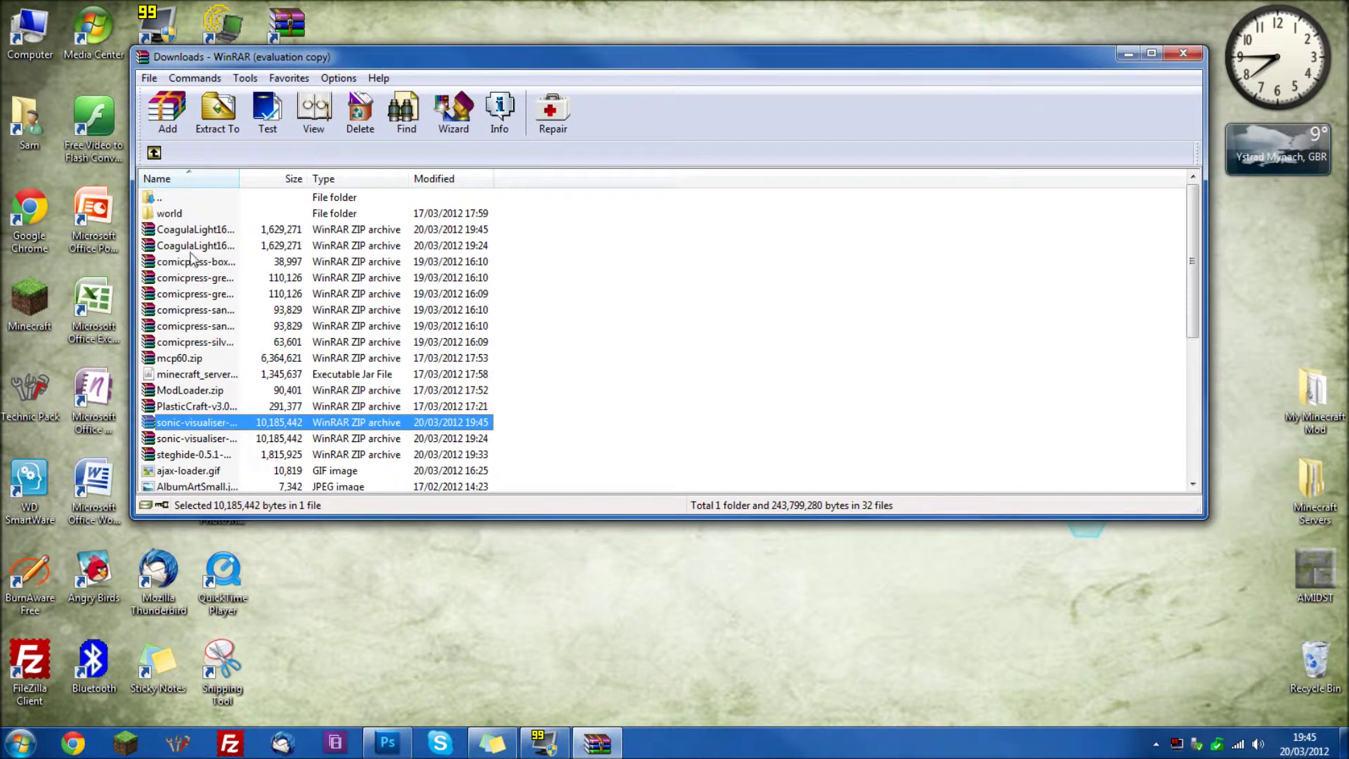
{"action": "double_click", "coordinate": [227, 422]}
{"action": "double_click", "coordinate": [216, 215]}
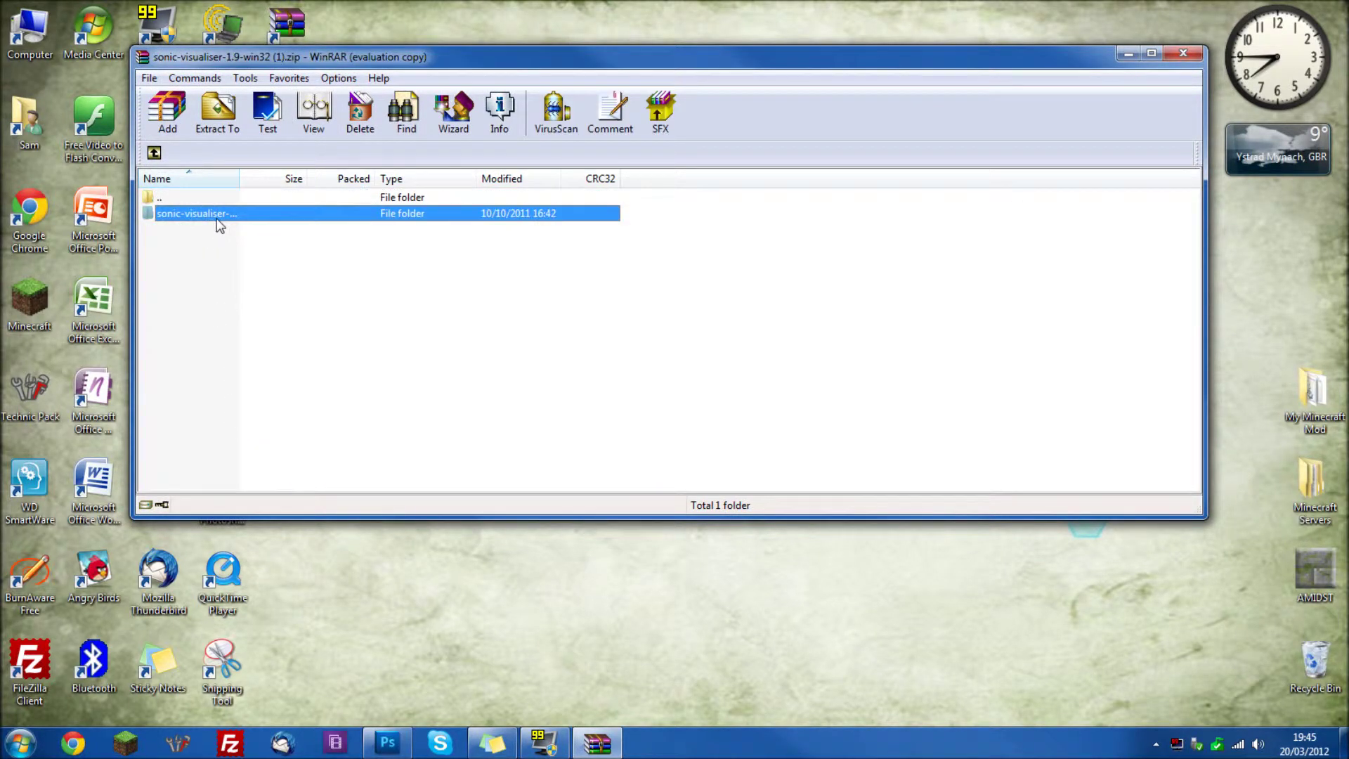
{"action": "double_click", "coordinate": [216, 265]}
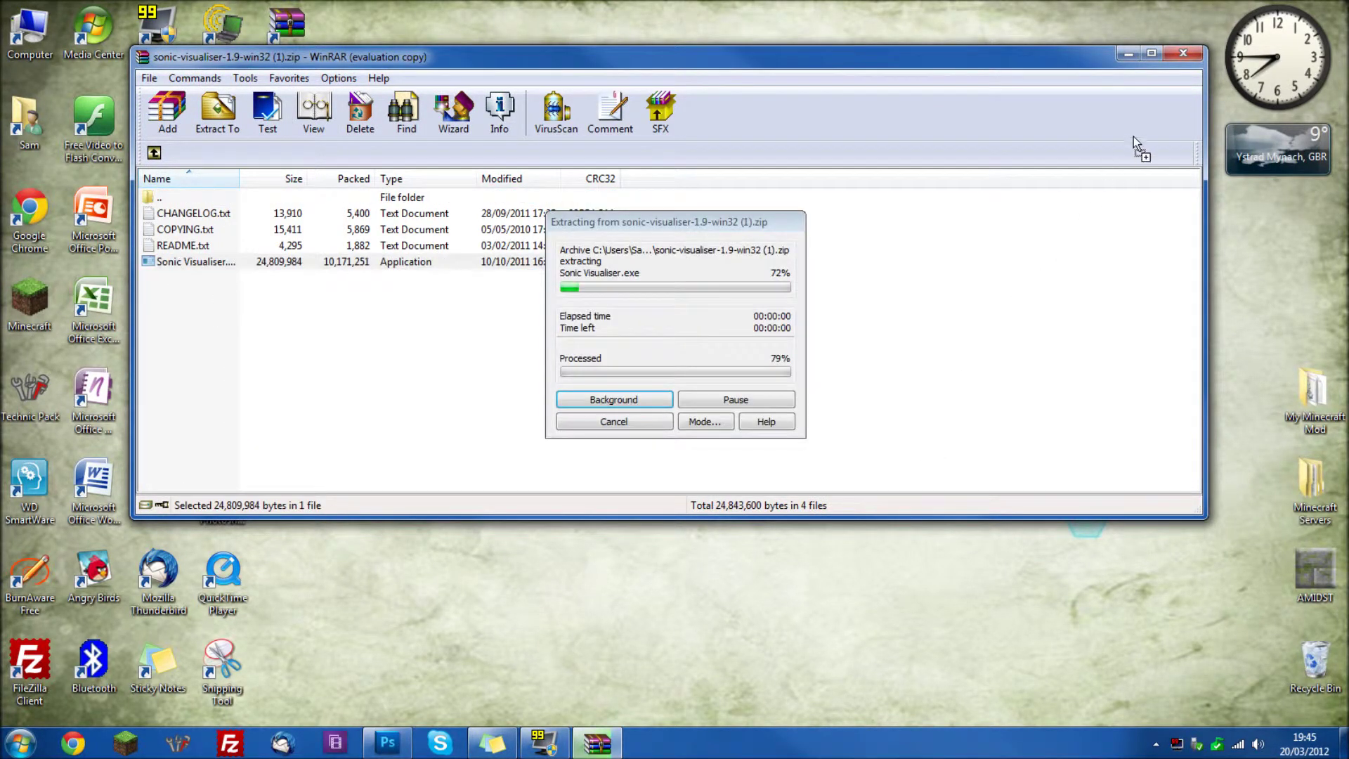
{"action": "left_click", "coordinate": [1182, 53]}
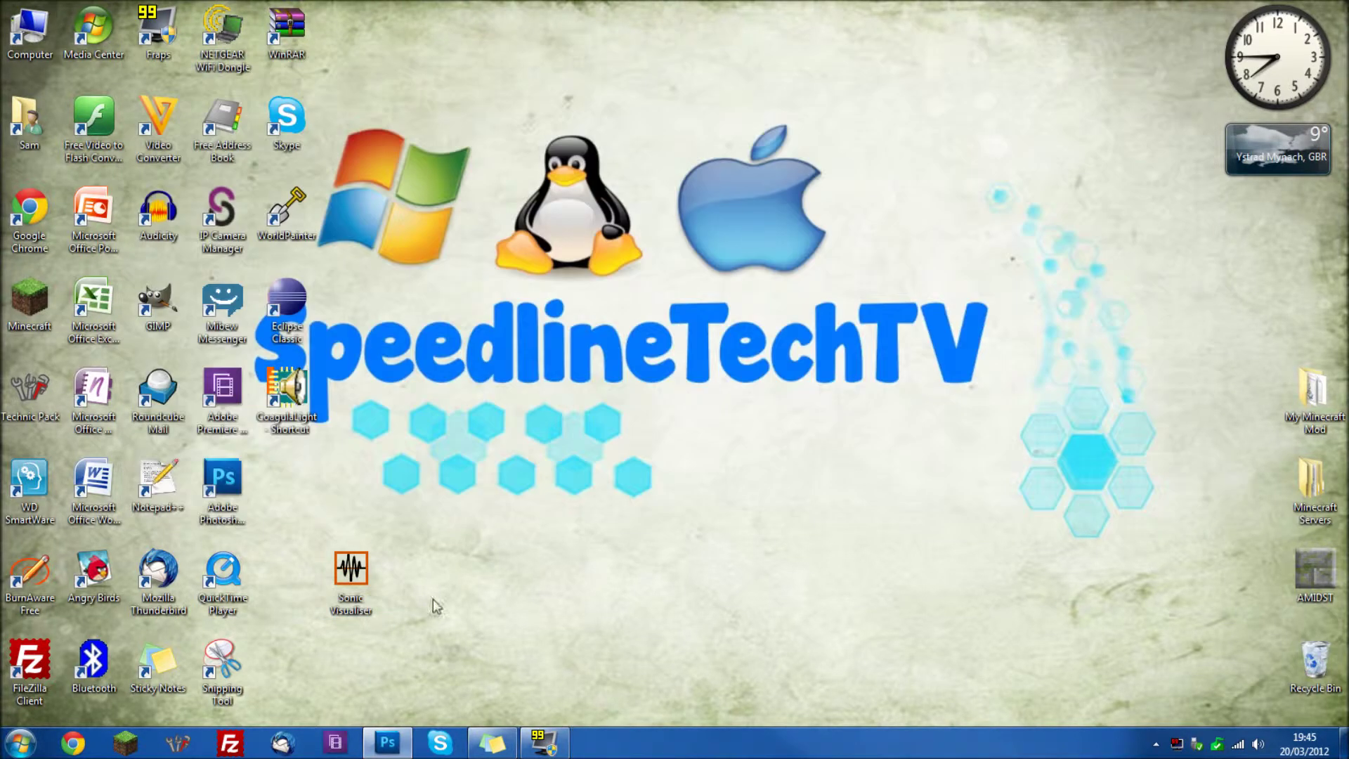
Step: Place the Sonic Visualiser icon on the desktop and rename the CoagulaLight shortcut to Coagula
{"action": "left_click_drag", "start_coordinate": [351, 574], "coordinate": [290, 491]}
{"action": "key", "text": "F2"}
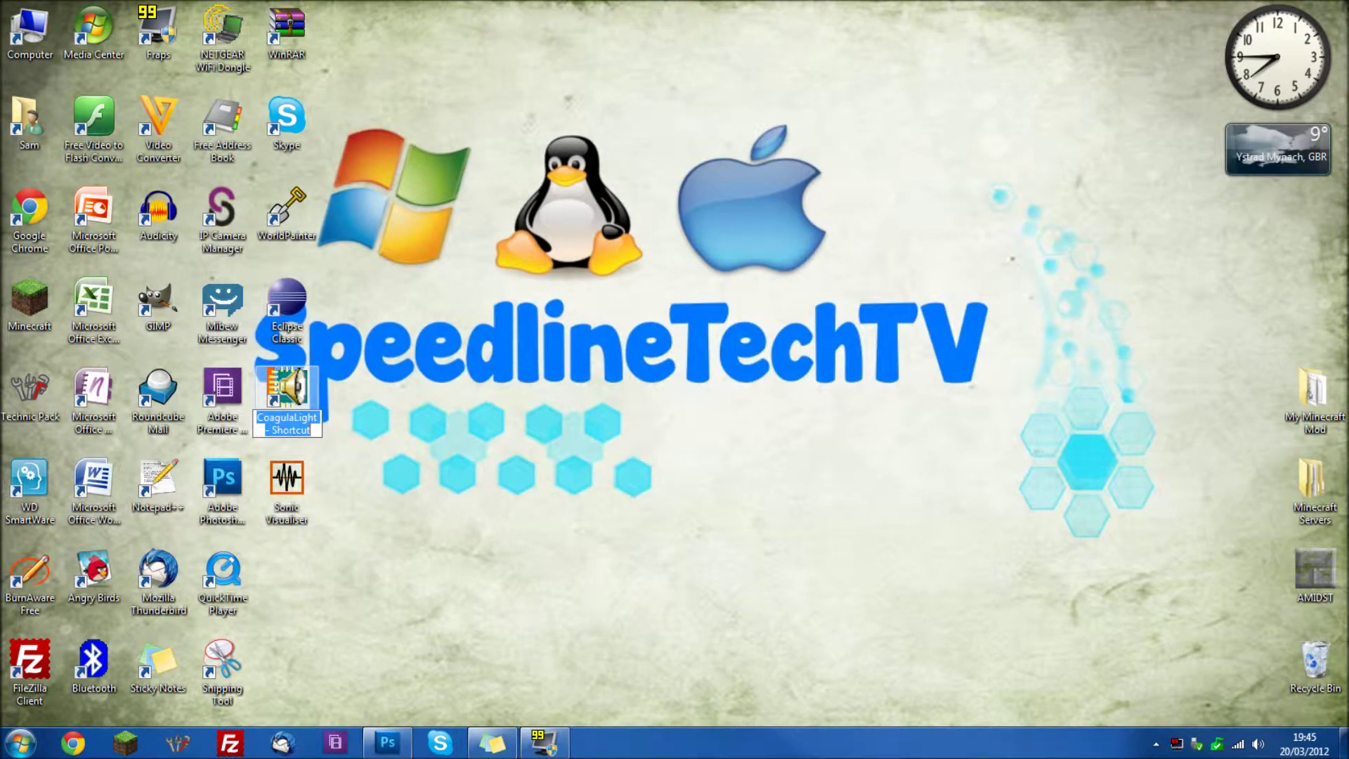
{"action": "type", "text": "Coagula"}
{"action": "key", "text": "Return"}
{"action": "left_click", "coordinate": [541, 437]}
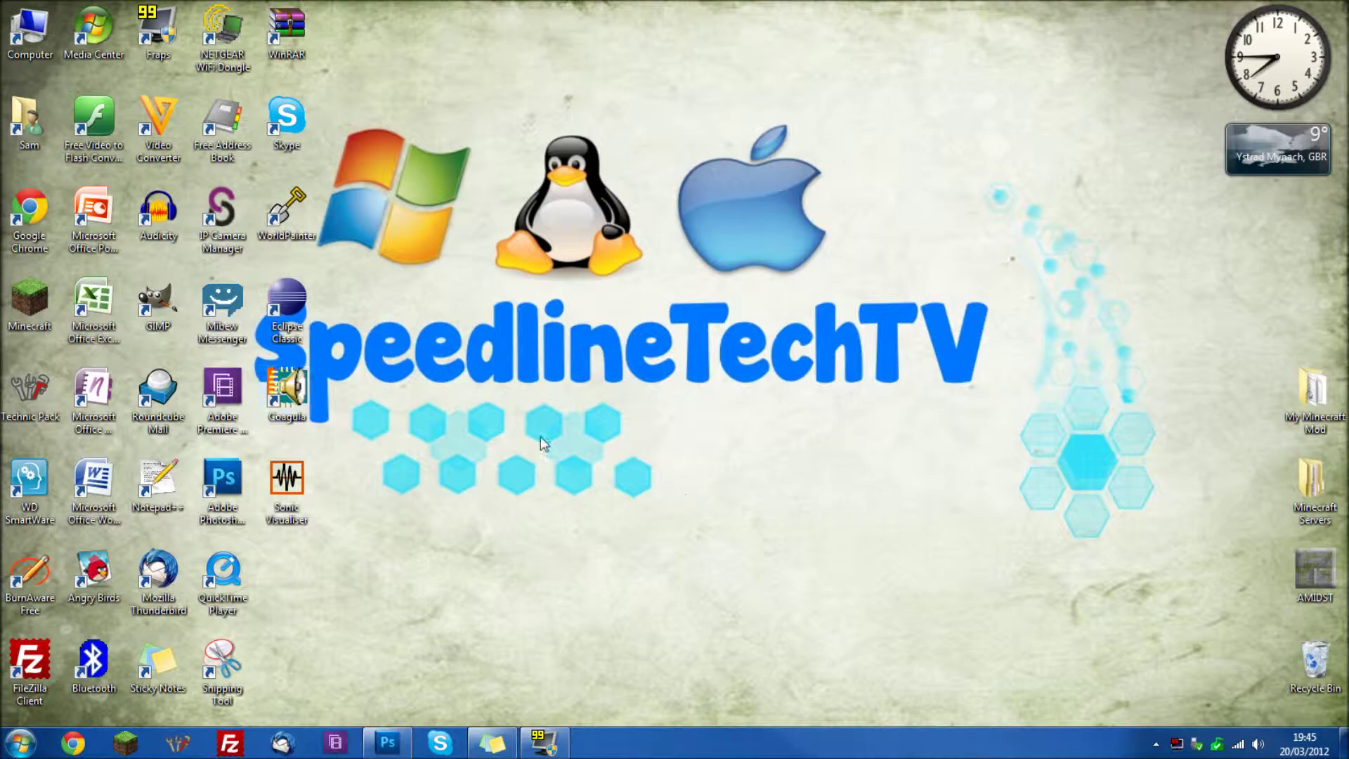
Step: Type the heading 'Speedline Technology FTW!!' near the top left of the blank page
{"action": "left_click", "coordinate": [371, 741]}
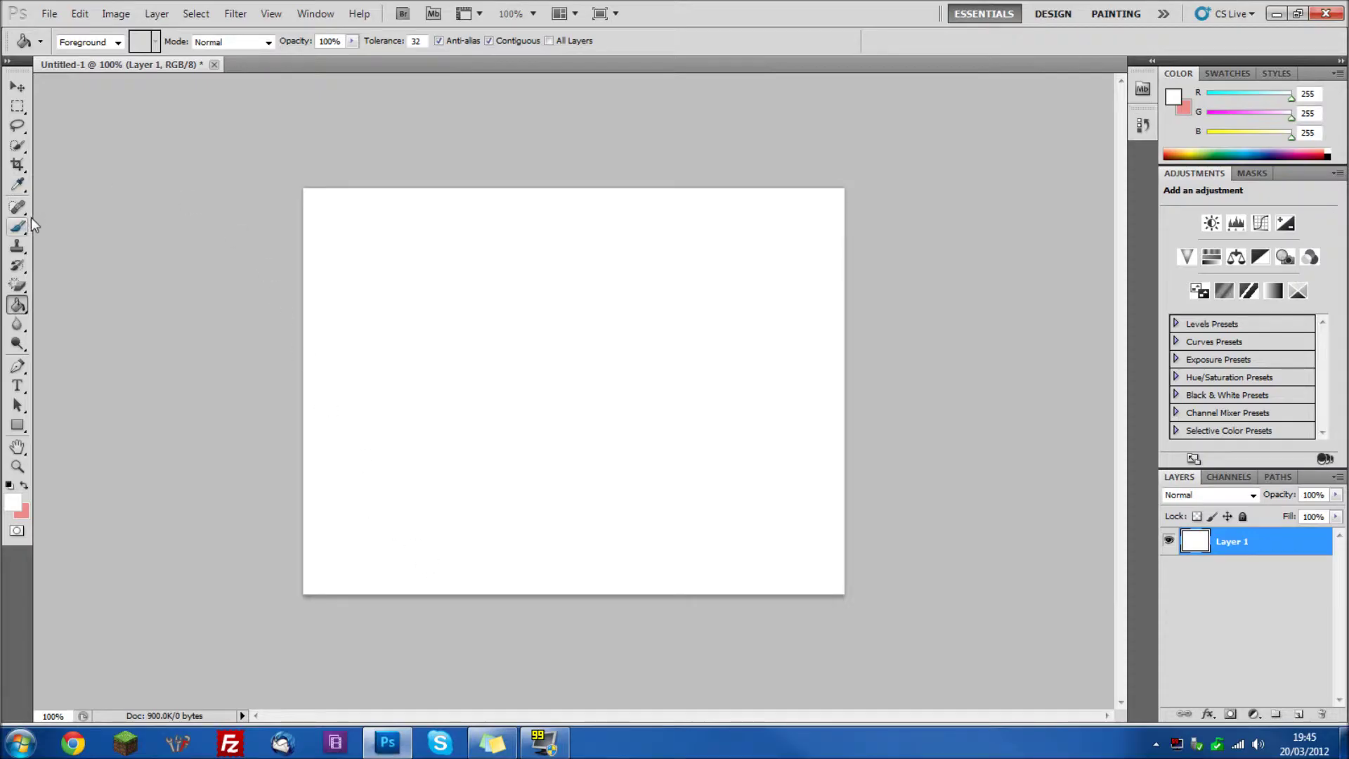
{"action": "left_click", "coordinate": [17, 405]}
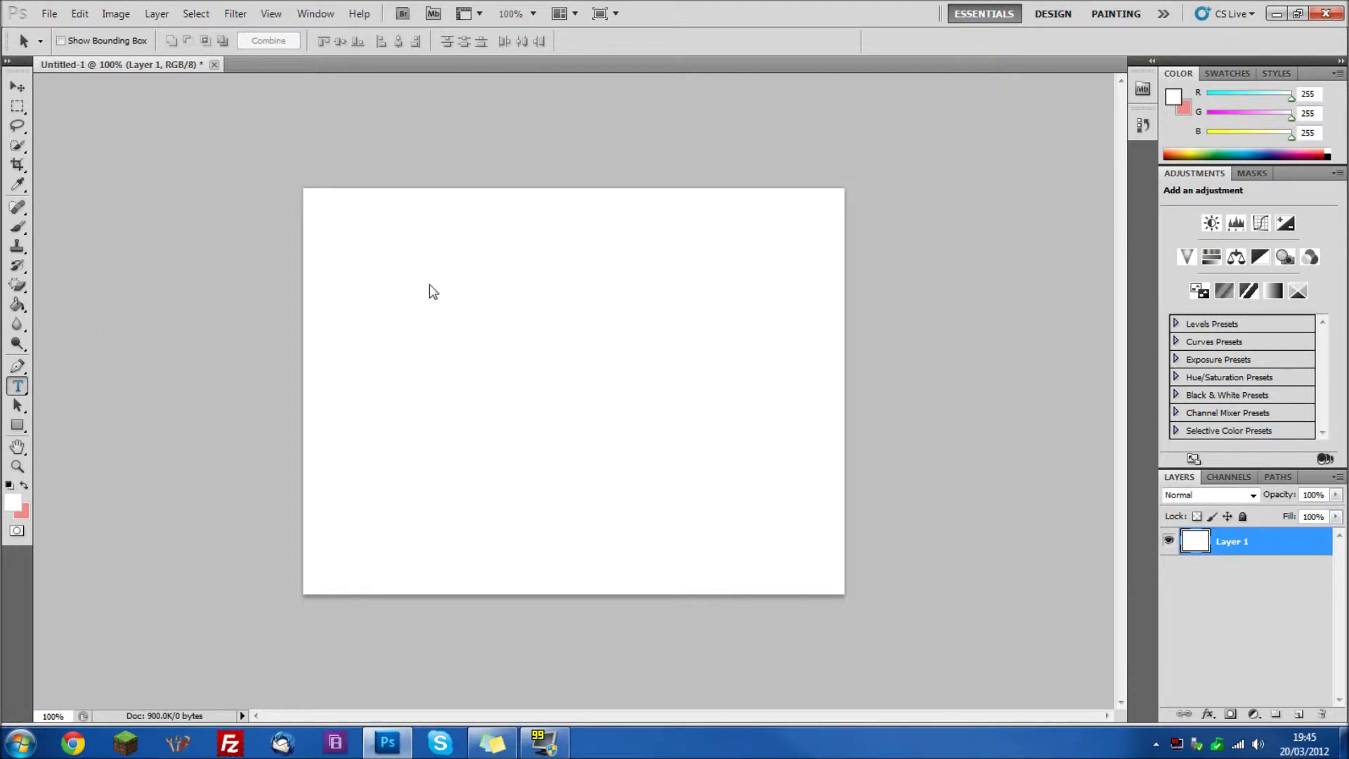
{"action": "left_click", "coordinate": [346, 233]}
{"action": "type", "text": "Speedline Technology FTW!"}
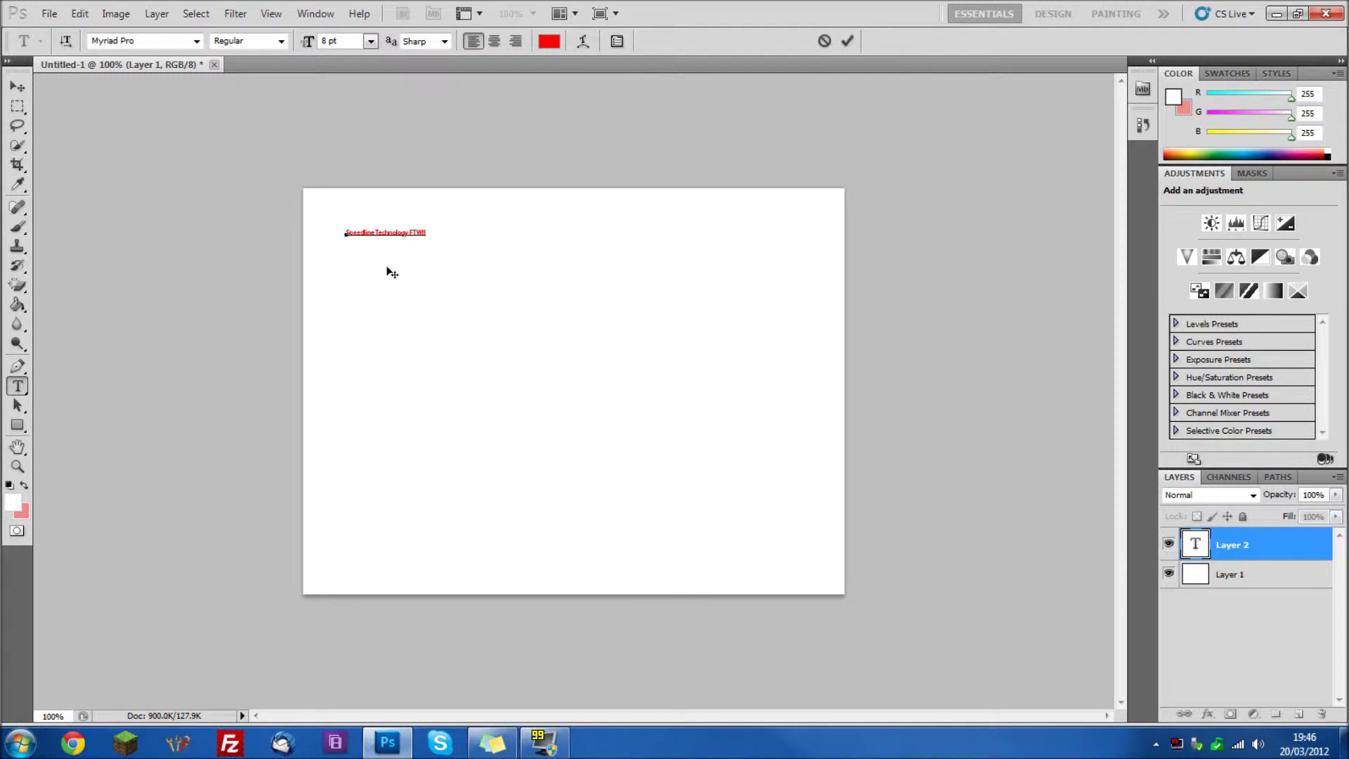
Step: Make the heading black and 48 pt
{"action": "key", "text": "ctrl+a"}
{"action": "left_click", "coordinate": [548, 41]}
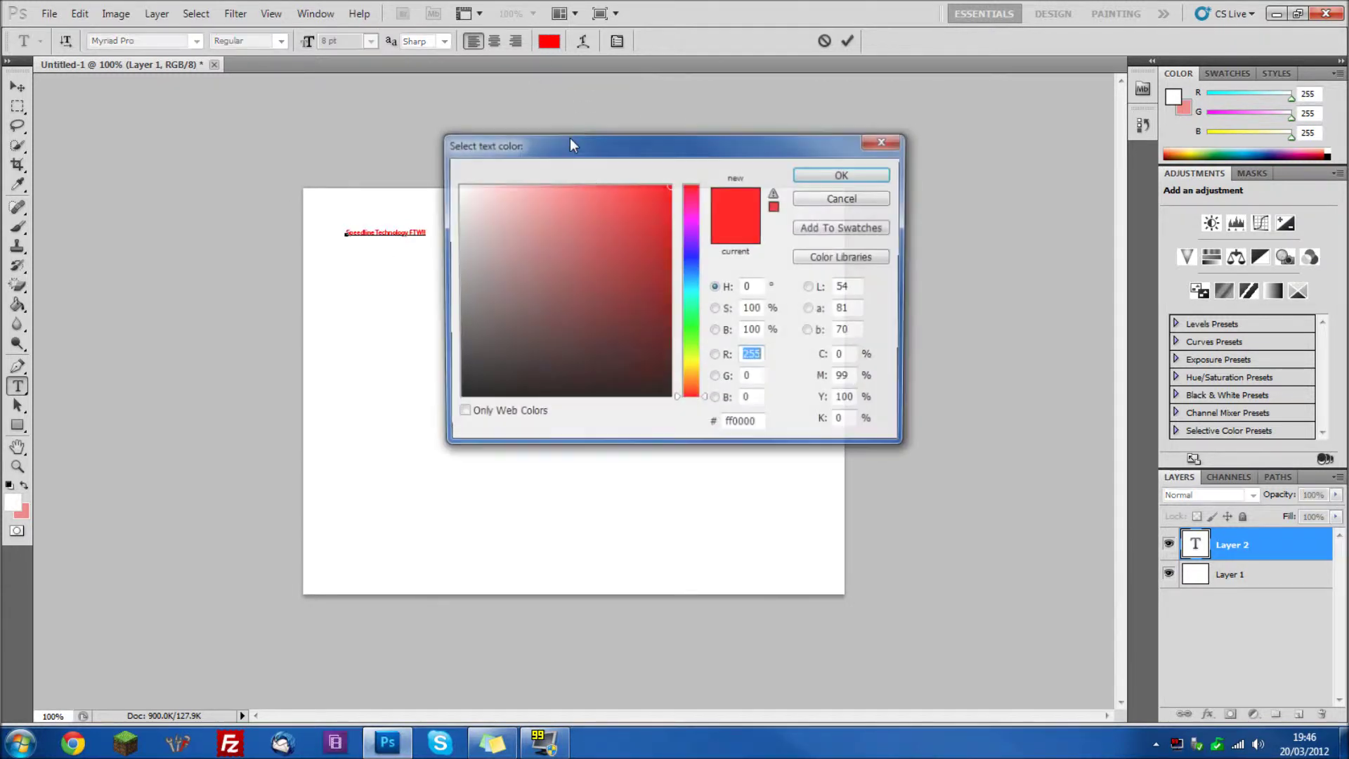
{"action": "type", "text": "0"}
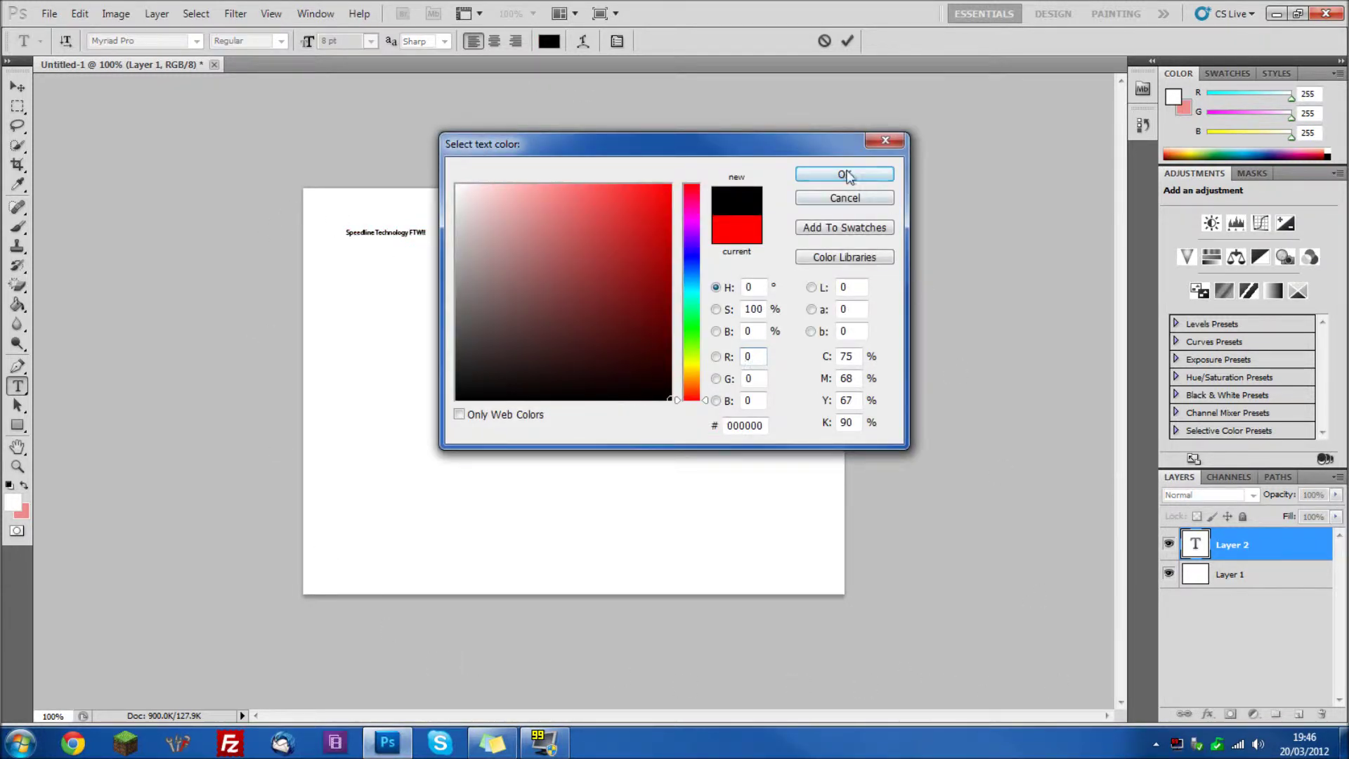
{"action": "left_click", "coordinate": [846, 176]}
{"action": "left_click", "coordinate": [370, 40]}
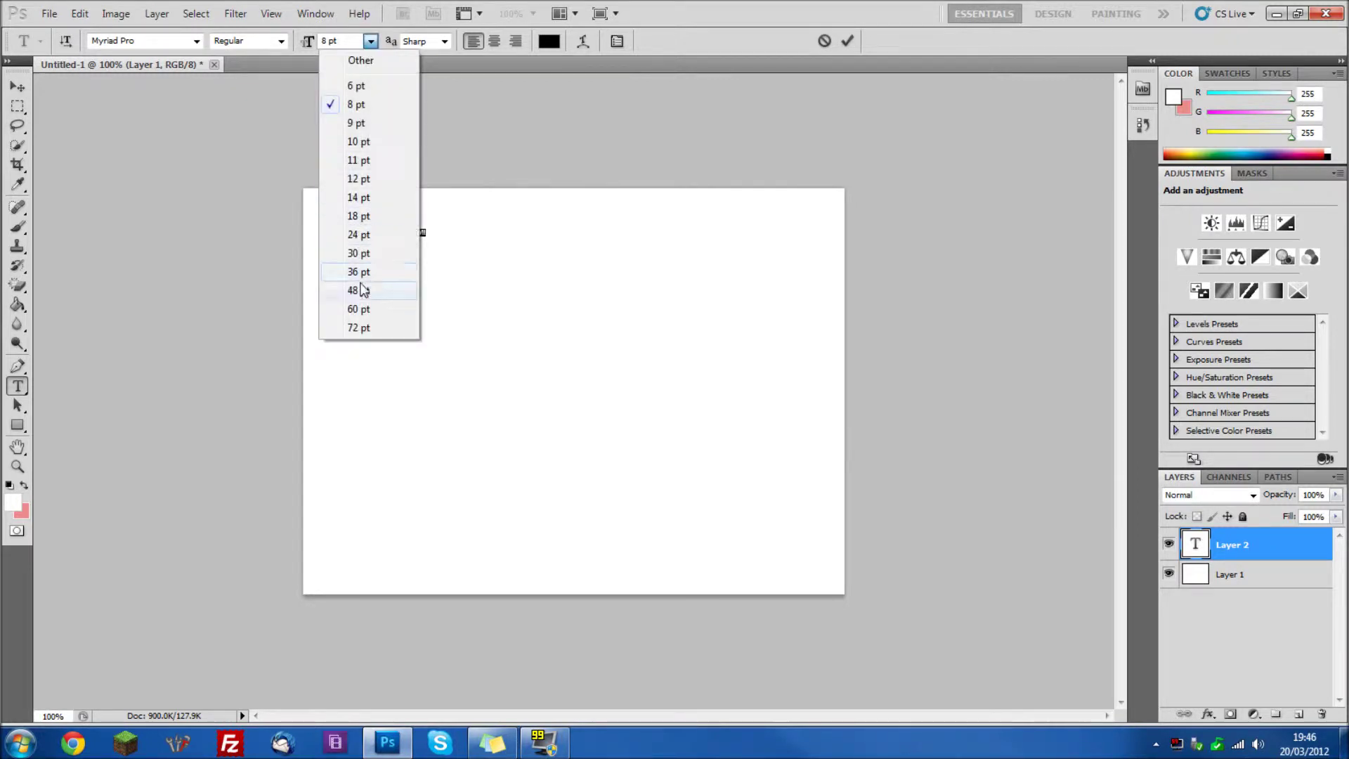
{"action": "left_click", "coordinate": [363, 277]}
Step: Move the heading to the top centre and paste the QR code below it
{"action": "left_click", "coordinate": [17, 87]}
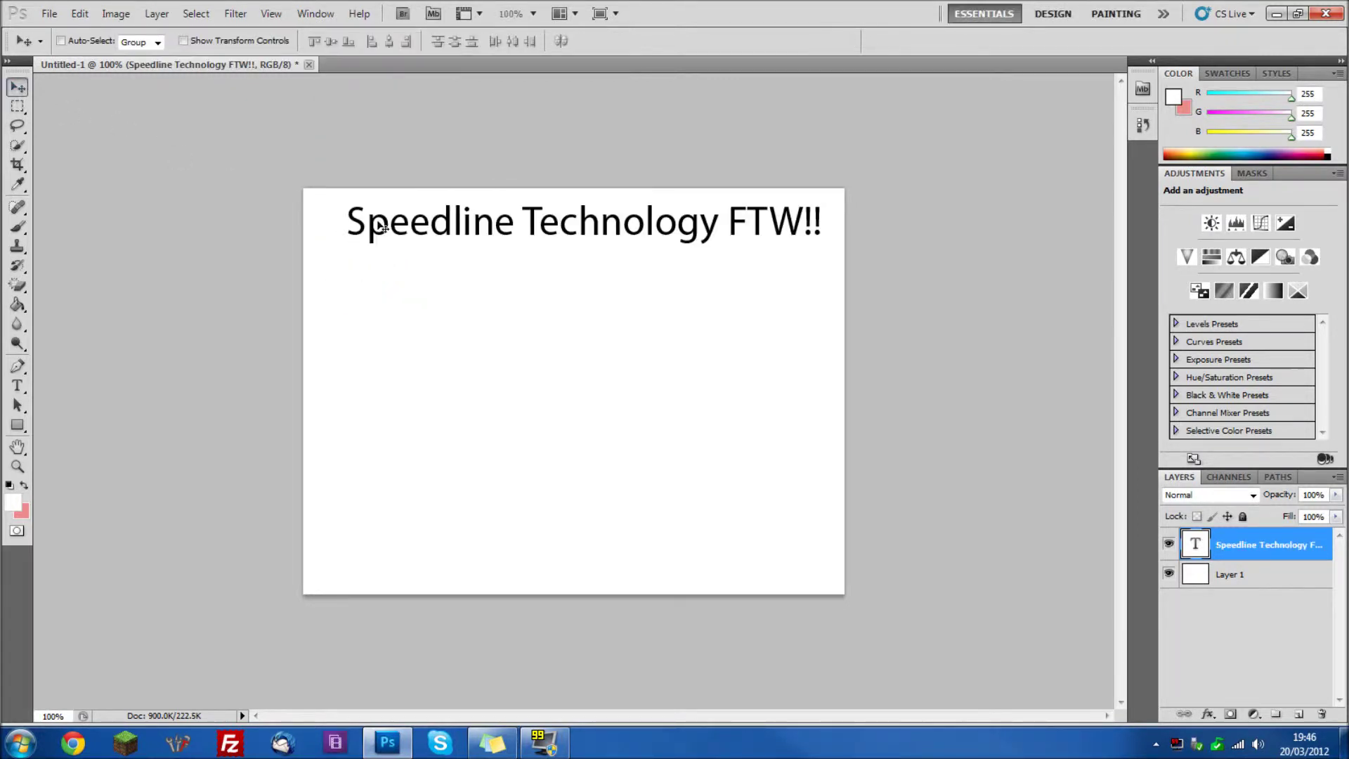
{"action": "mouse_move", "coordinate": [379, 229]}
{"action": "left_mouse_down"}
{"action": "mouse_move", "coordinate": [368, 256]}
{"action": "mouse_move", "coordinate": [371, 244]}
{"action": "left_mouse_up"}
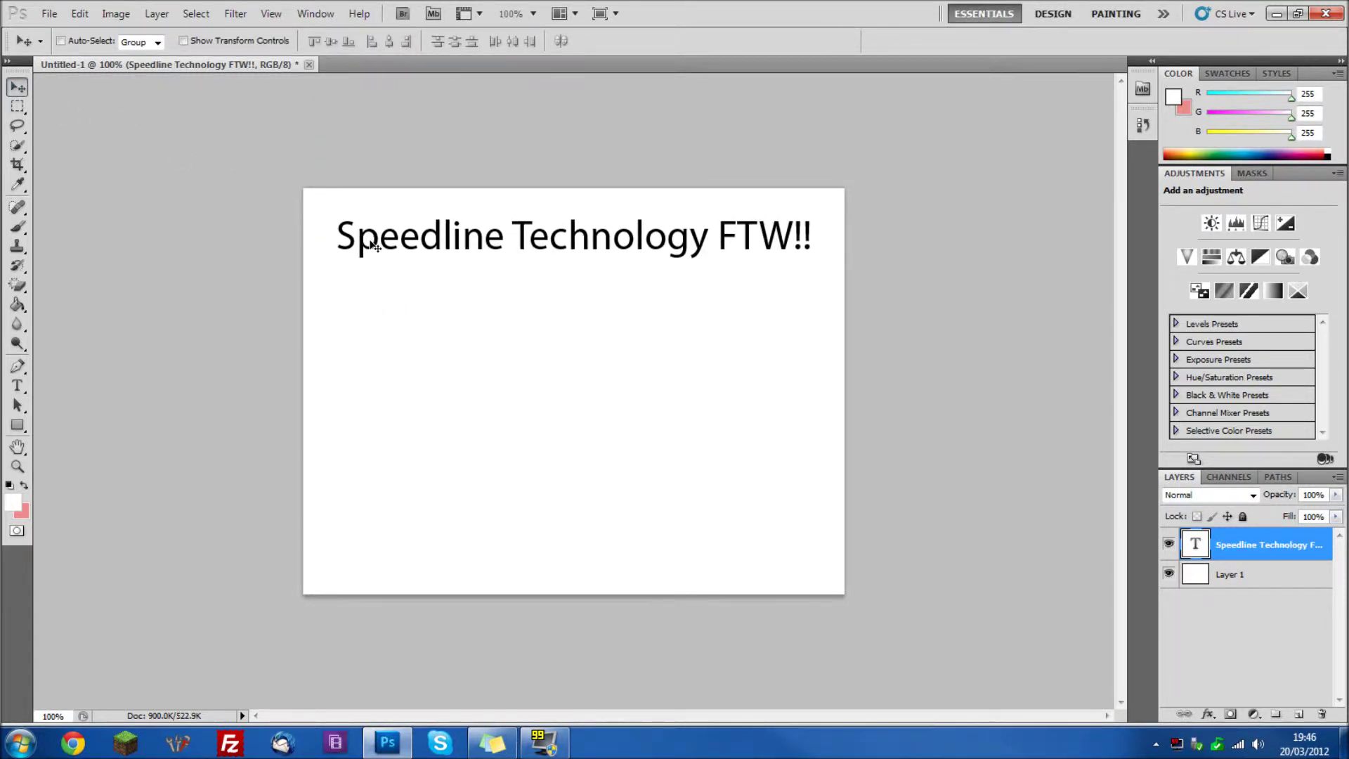
{"action": "key", "text": "ctrl+v"}
{"action": "left_click_drag", "start_coordinate": [559, 419], "coordinate": [553, 414]}
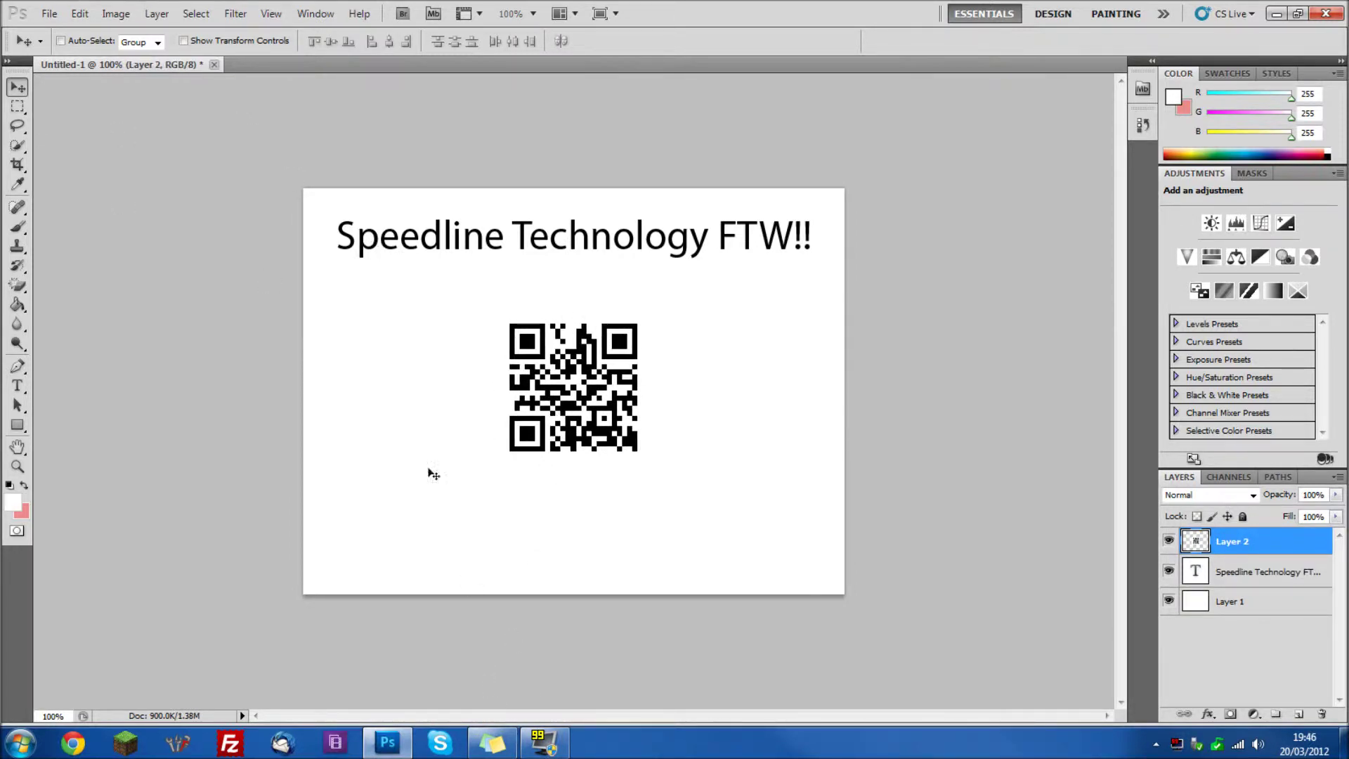
Step: Save the image to the desktop as a JPEG named Secret
{"action": "left_click", "coordinate": [50, 14]}
{"action": "left_click", "coordinate": [56, 18]}
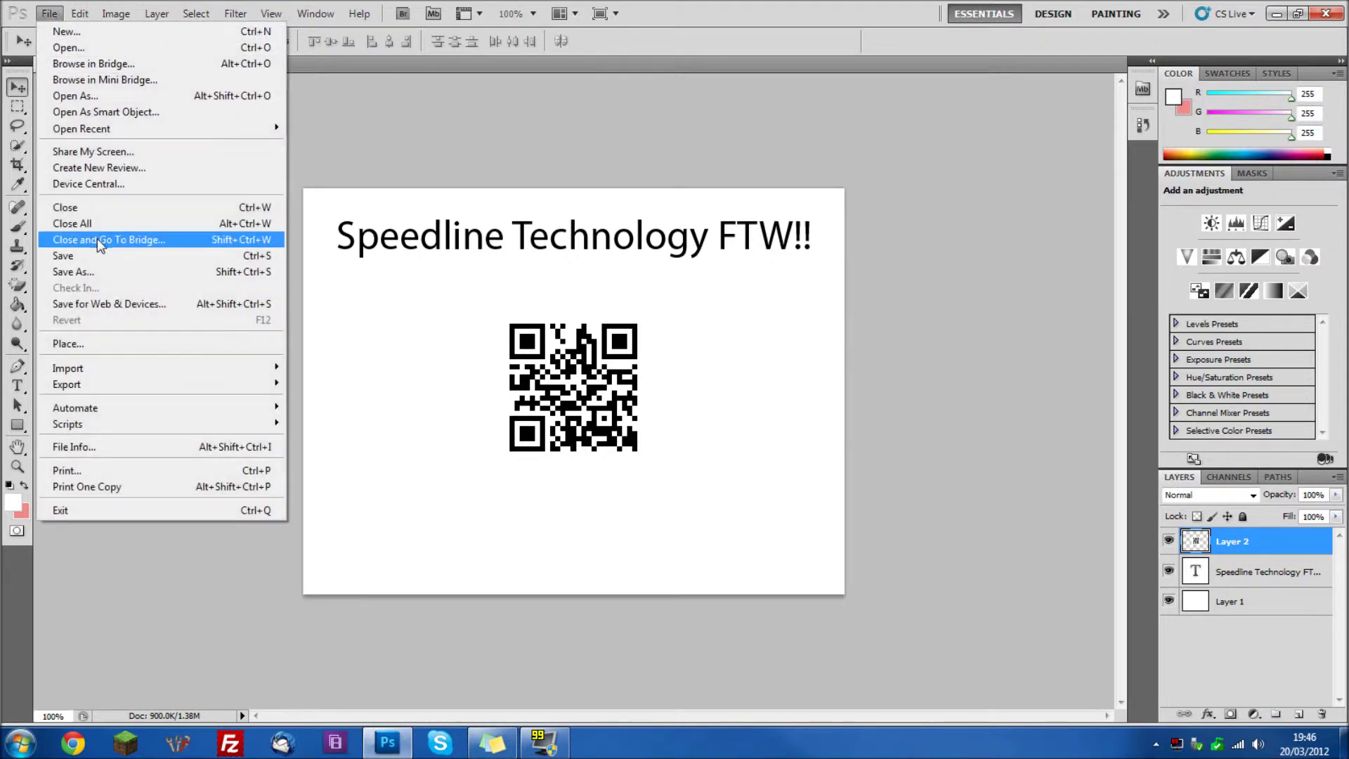
{"action": "left_click", "coordinate": [94, 274]}
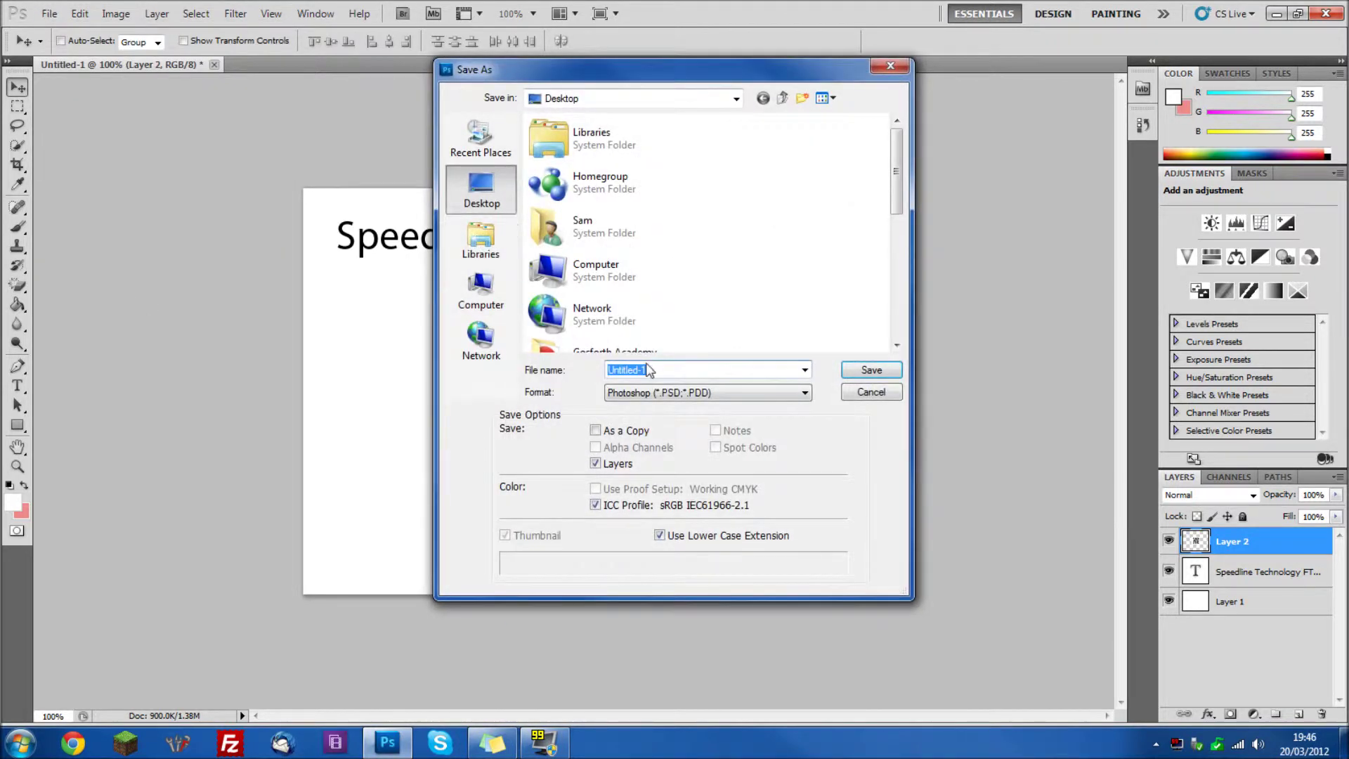
{"action": "left_click", "coordinate": [666, 393]}
{"action": "left_click", "coordinate": [673, 497]}
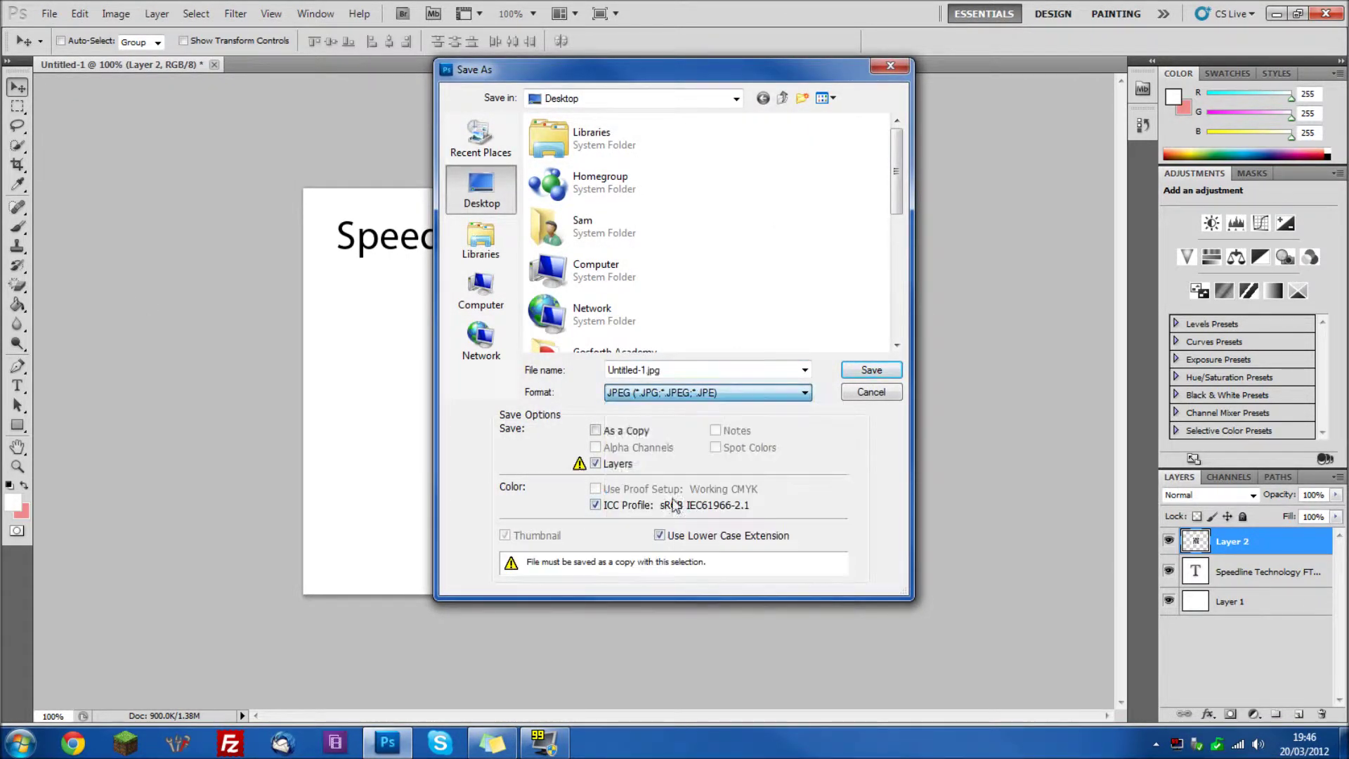
{"action": "double_click", "coordinate": [633, 370]}
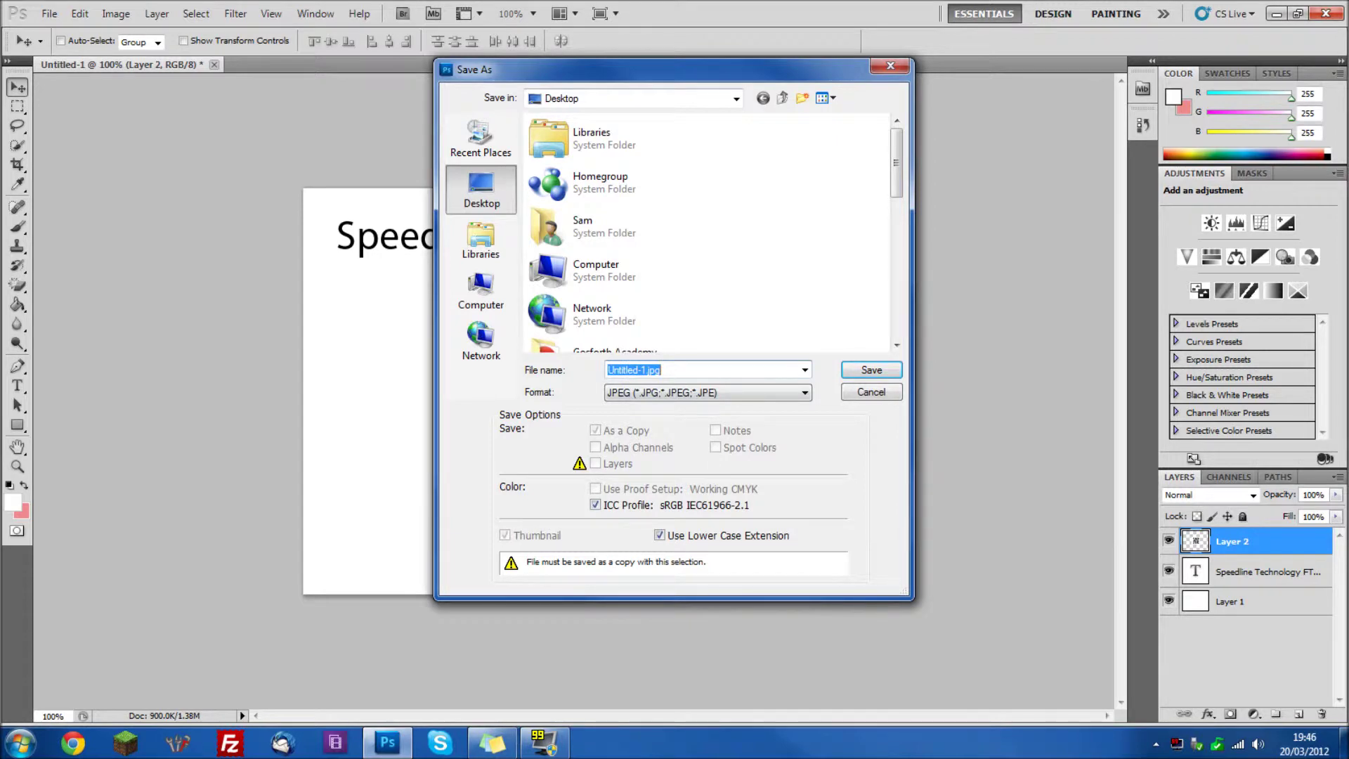
{"action": "type", "text": "Secret"}
{"action": "key", "text": "Return"}
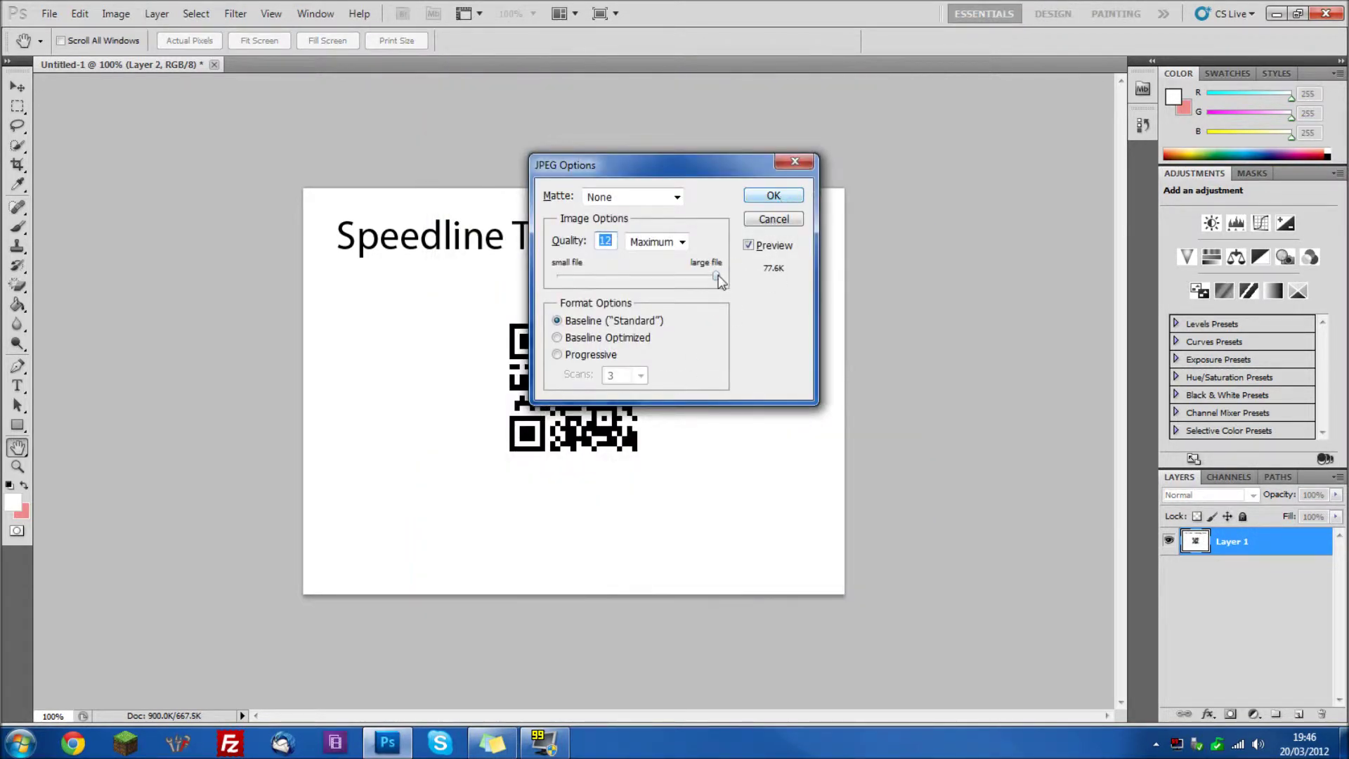
Step: Set JPEG quality to Maximum, confirm, and close Photoshop
{"action": "mouse_move", "coordinate": [719, 280]}
{"action": "left_mouse_down"}
{"action": "mouse_move", "coordinate": [640, 277]}
{"action": "mouse_move", "coordinate": [894, 292]}
{"action": "left_mouse_up"}
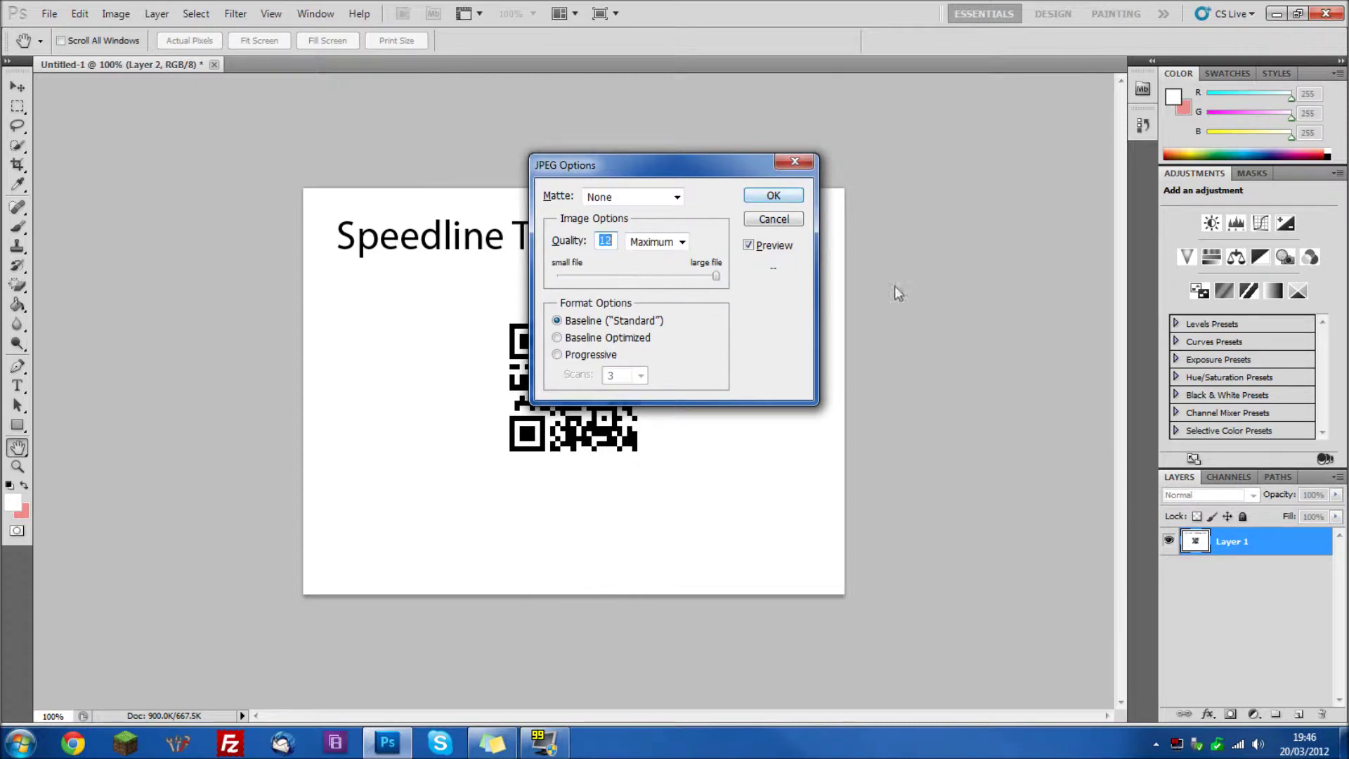
{"action": "left_click", "coordinate": [777, 199]}
{"action": "left_click", "coordinate": [1327, 13]}
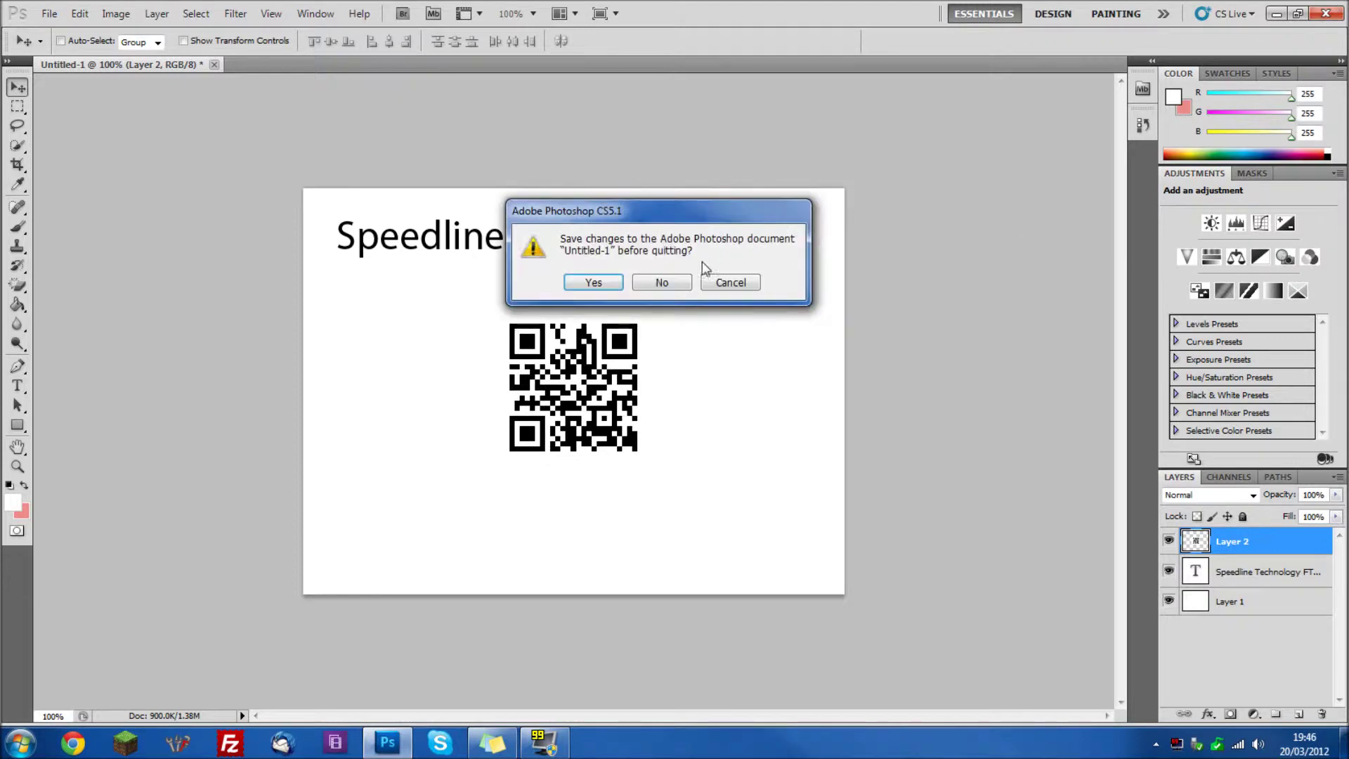
Step: Discard Photoshop's unsaved changes, launch Coagula, and open the Secret image from the Desktop
{"action": "left_click", "coordinate": [676, 284]}
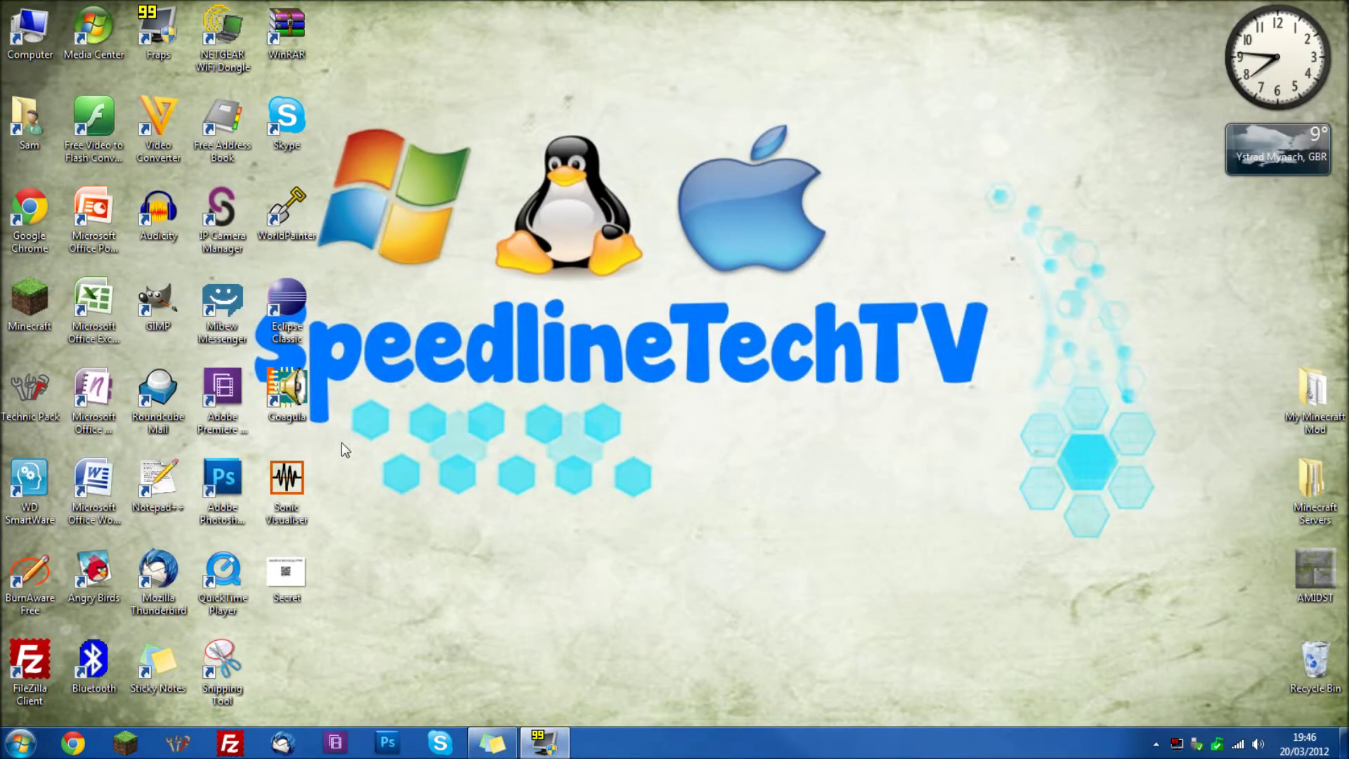
{"action": "double_click", "coordinate": [288, 393]}
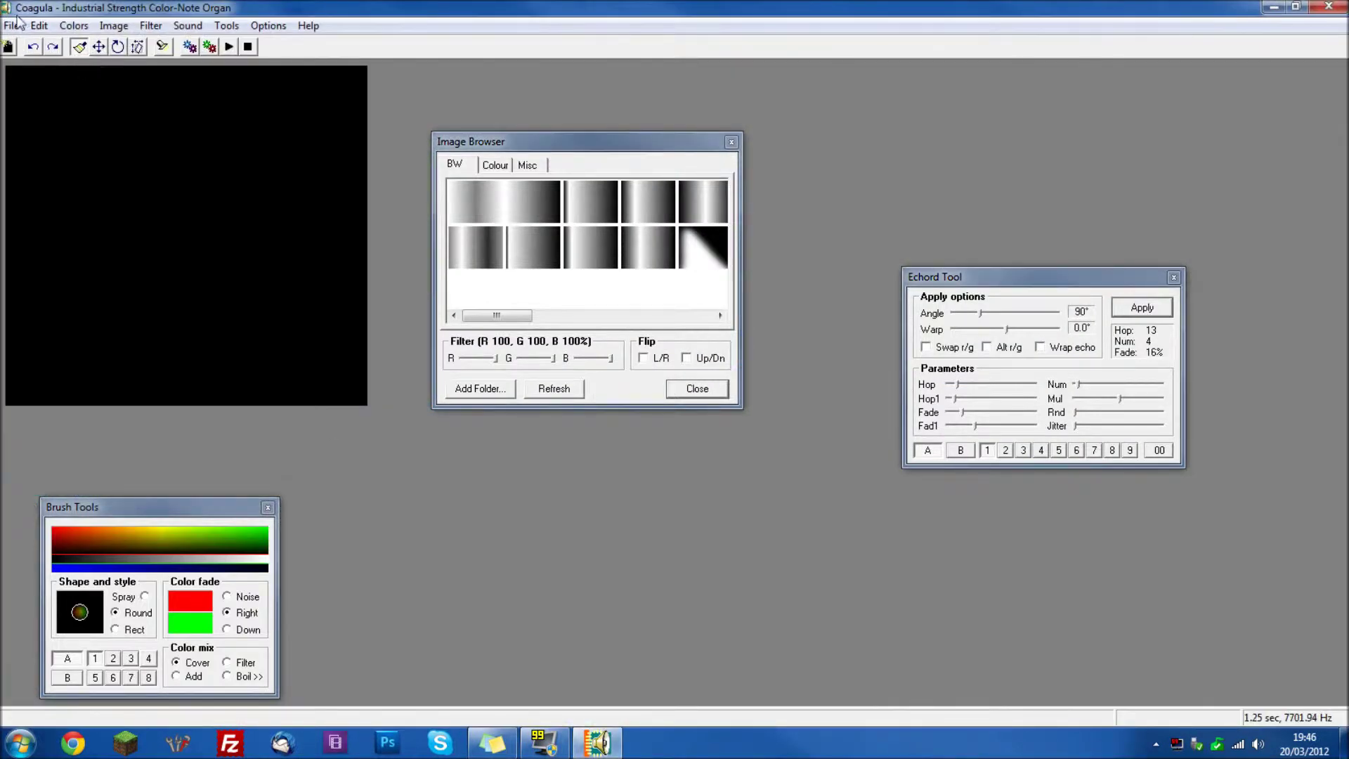
{"action": "left_click", "coordinate": [18, 21]}
{"action": "left_click", "coordinate": [46, 66]}
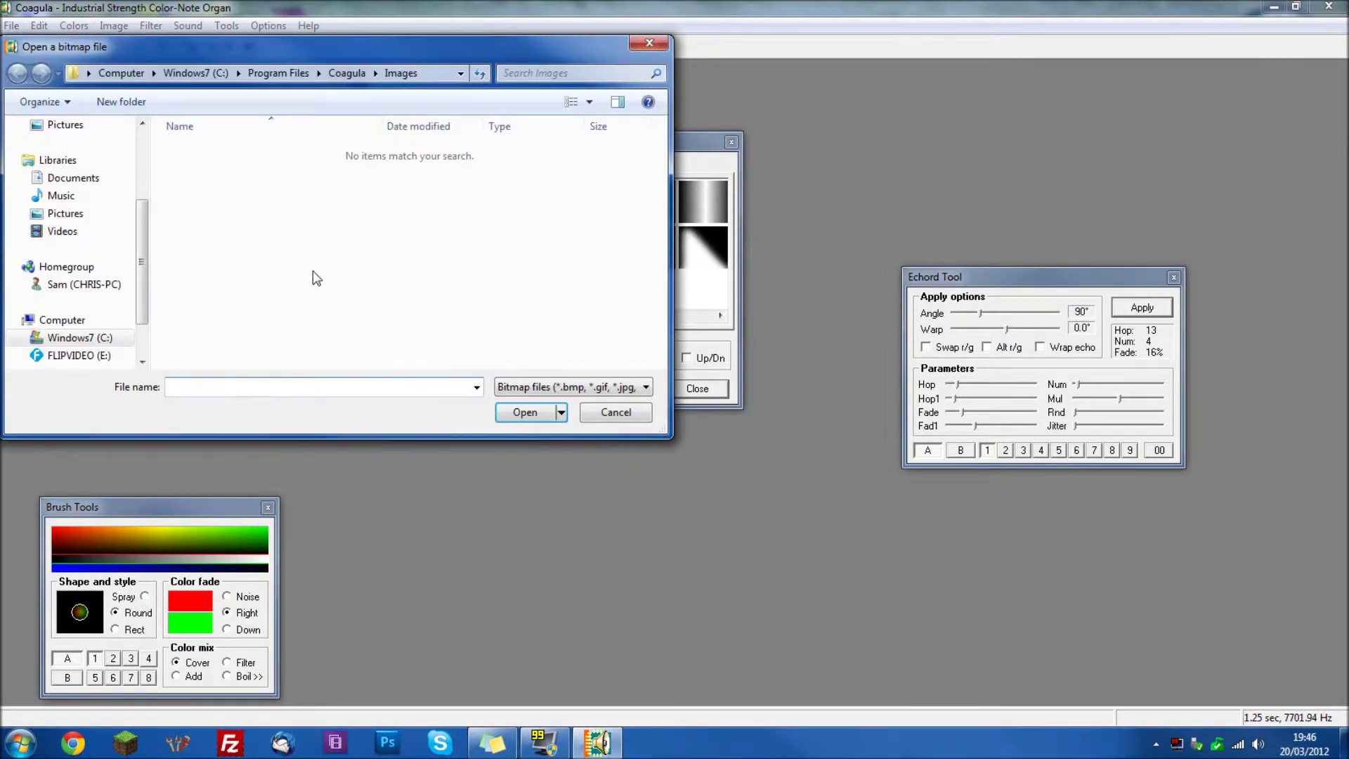
{"action": "left_click", "coordinate": [617, 388]}
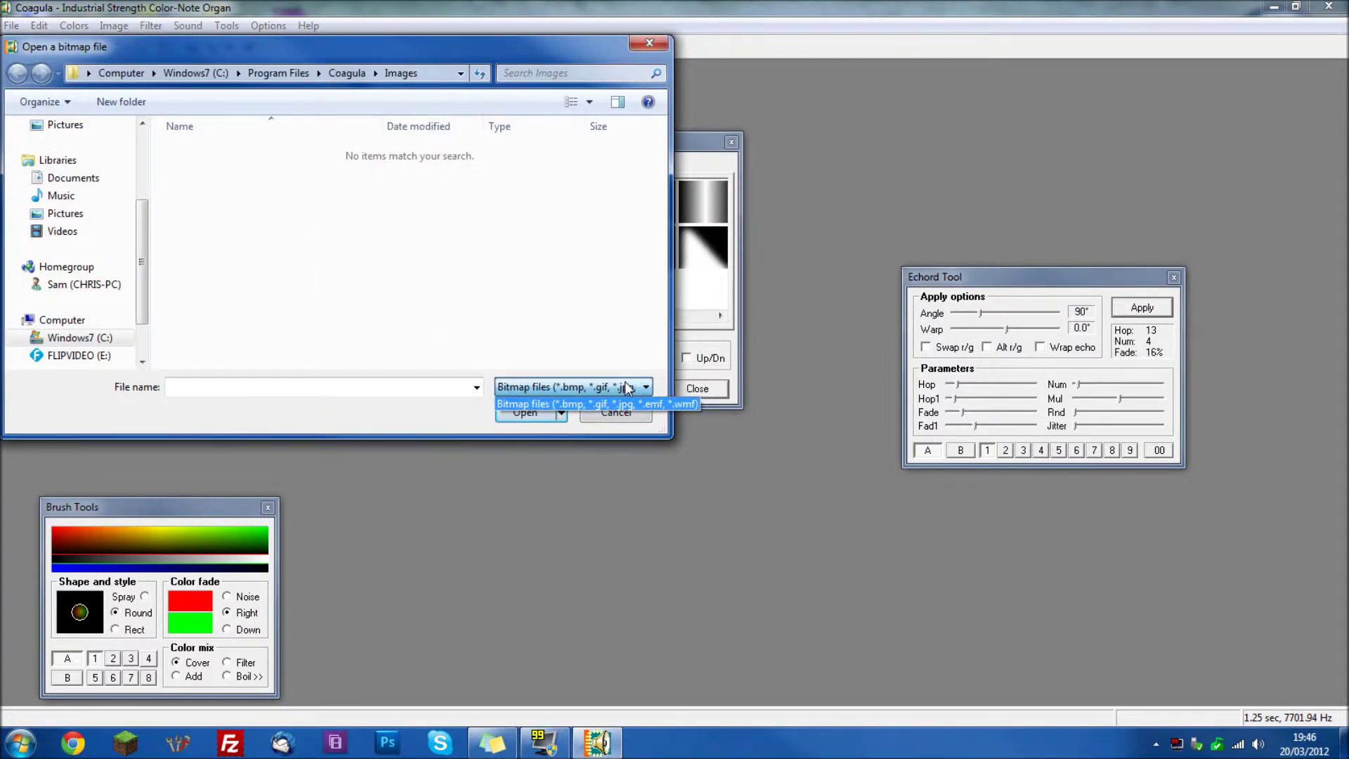
{"action": "left_click", "coordinate": [627, 388]}
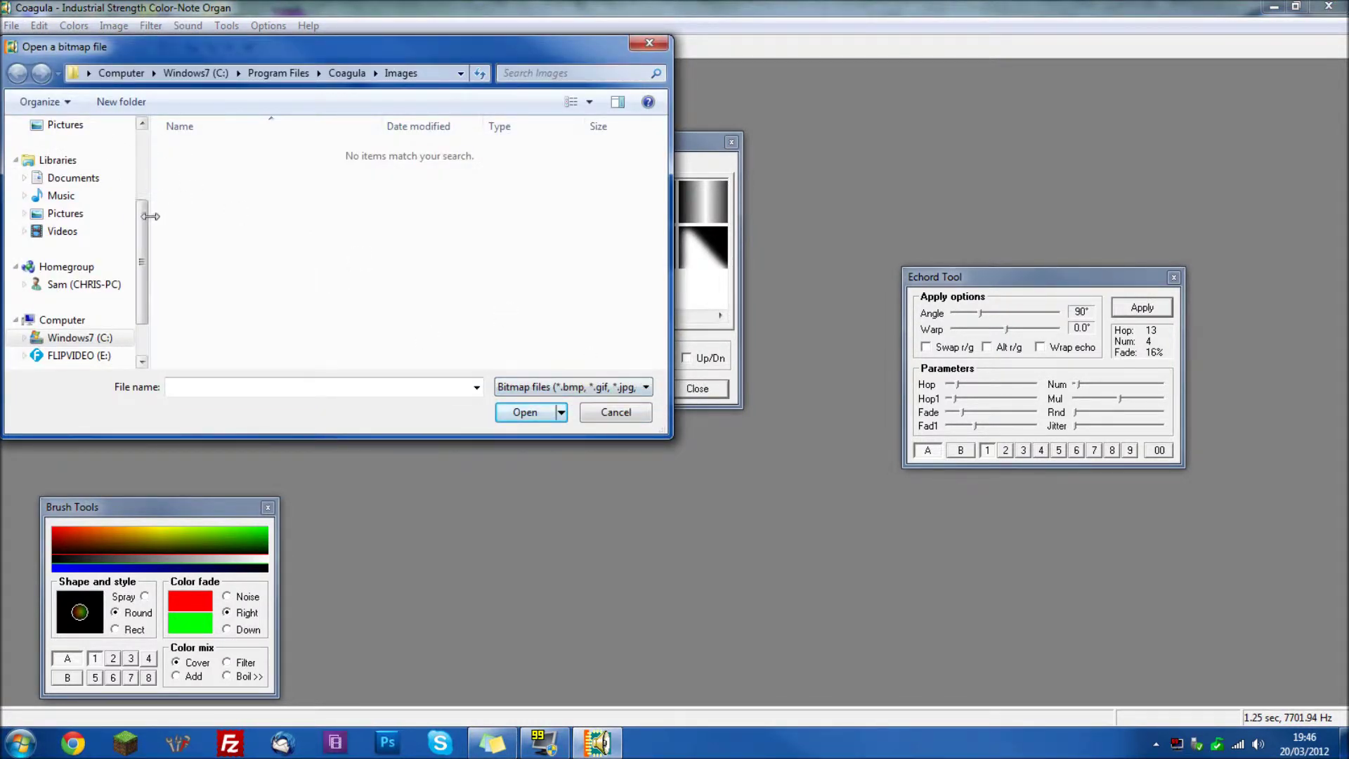
{"action": "scroll", "coordinate": [118, 144], "scroll_direction": "up", "scroll_amount": 5}
{"action": "left_click", "coordinate": [105, 150]}
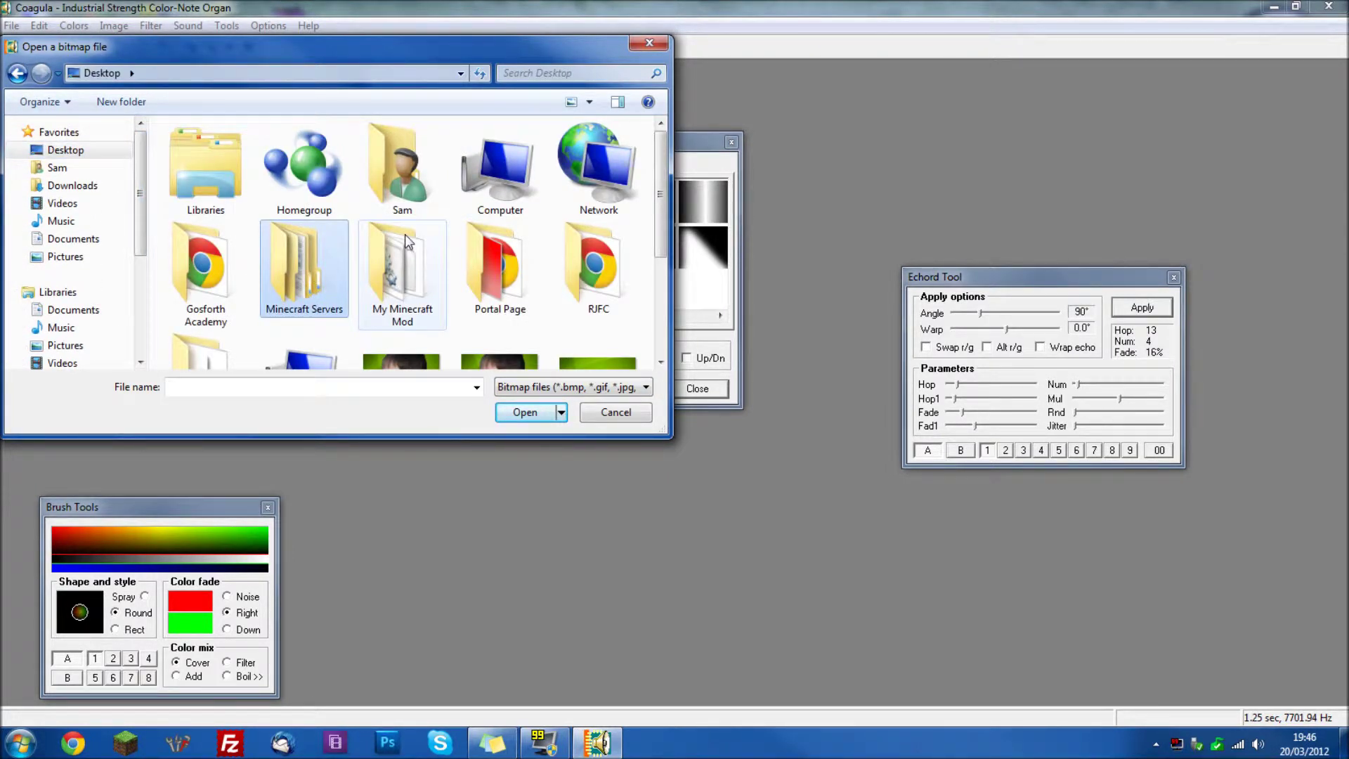
{"action": "type", "text": "secret"}
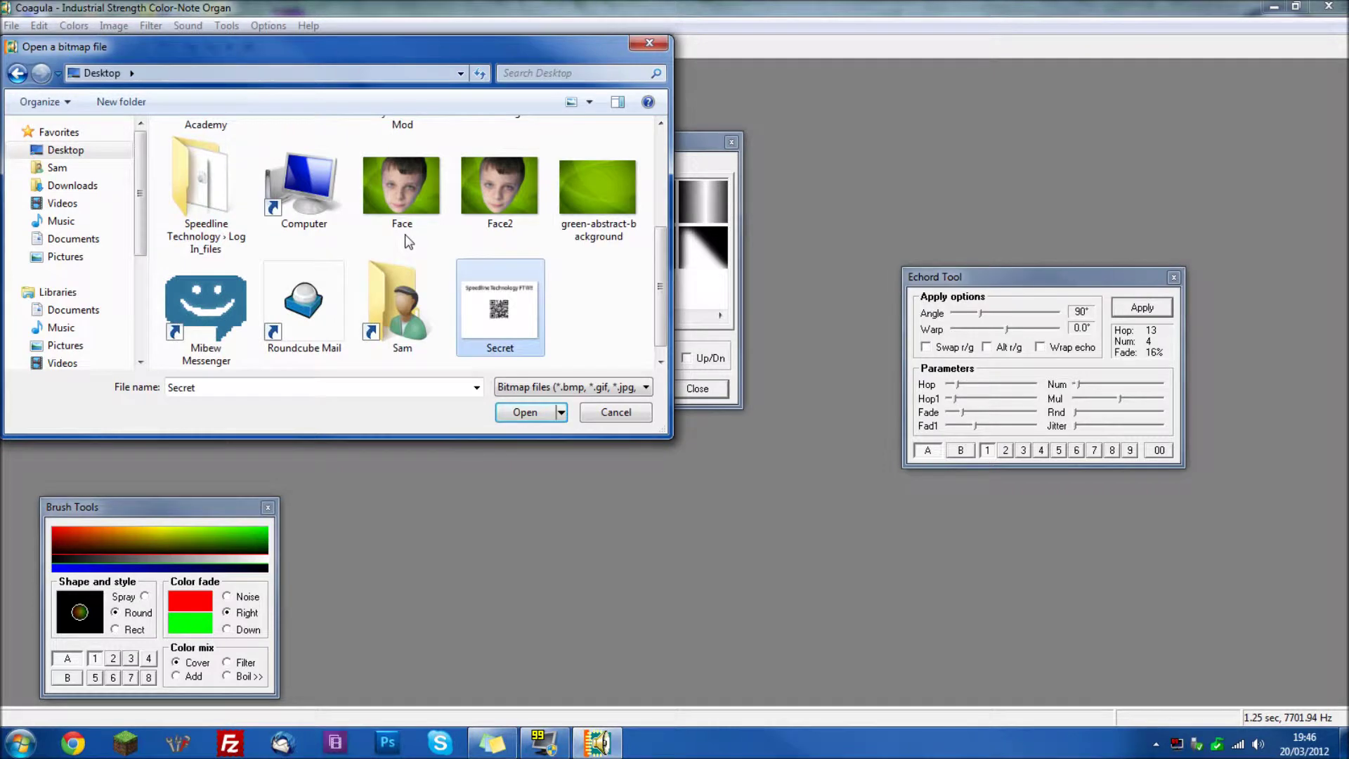
{"action": "key", "text": "Return"}
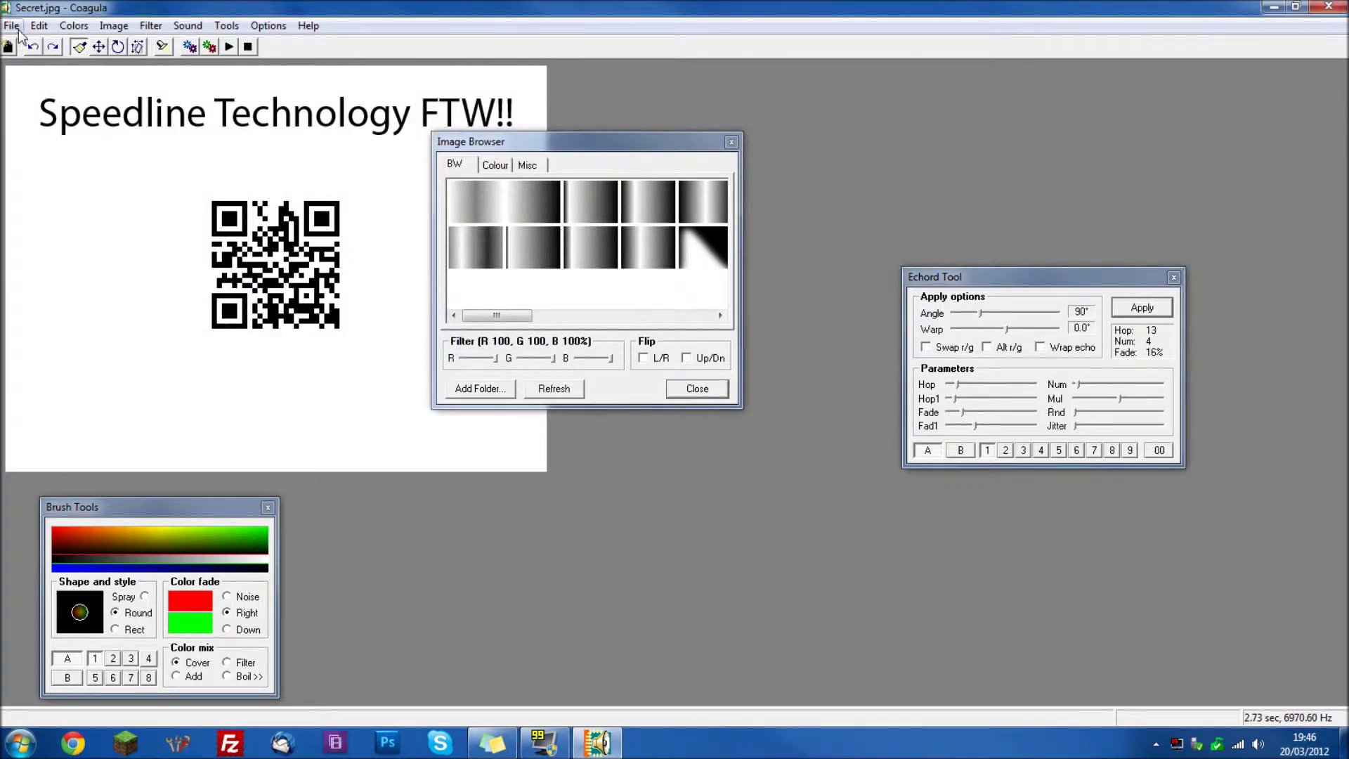
Step: Mute the speakers and render the Secret image to sound without blue/noise
{"action": "left_click", "coordinate": [12, 27]}
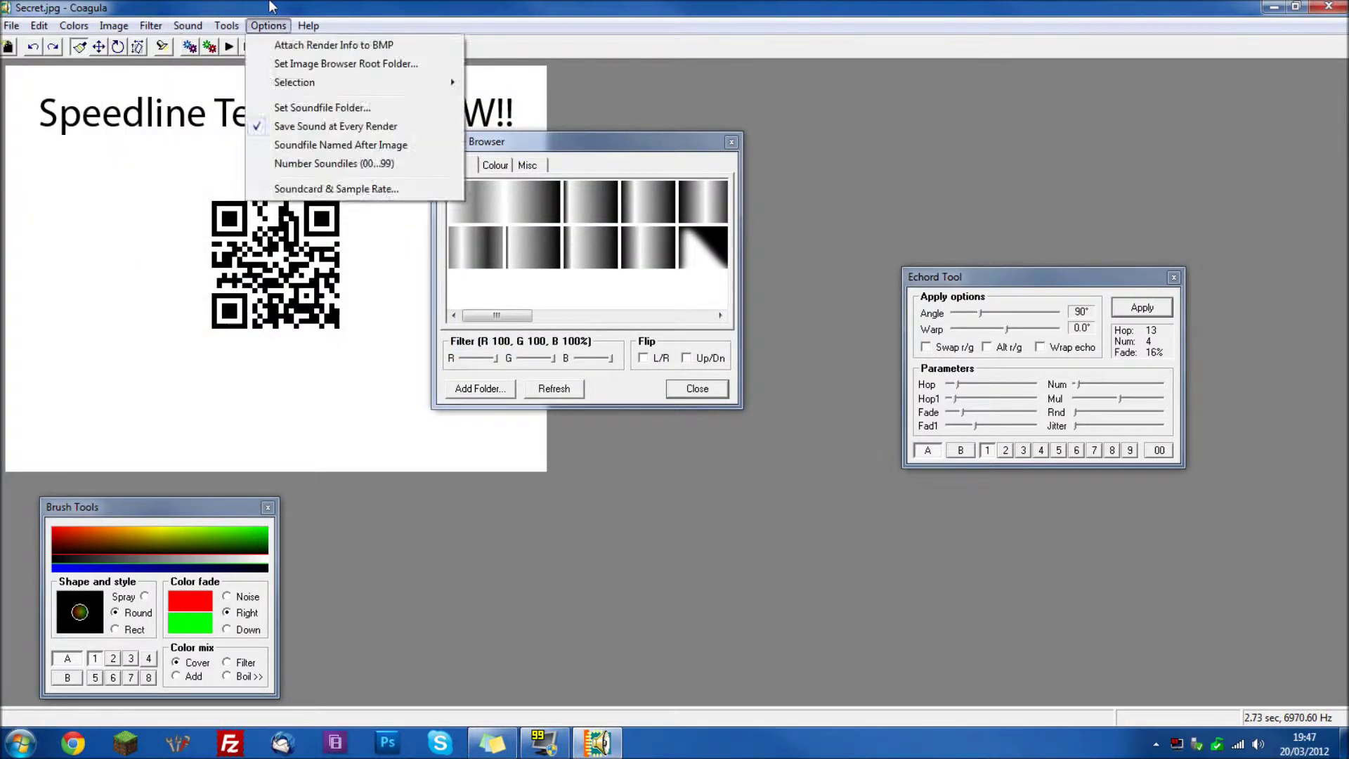
{"action": "left_click", "coordinate": [268, 25]}
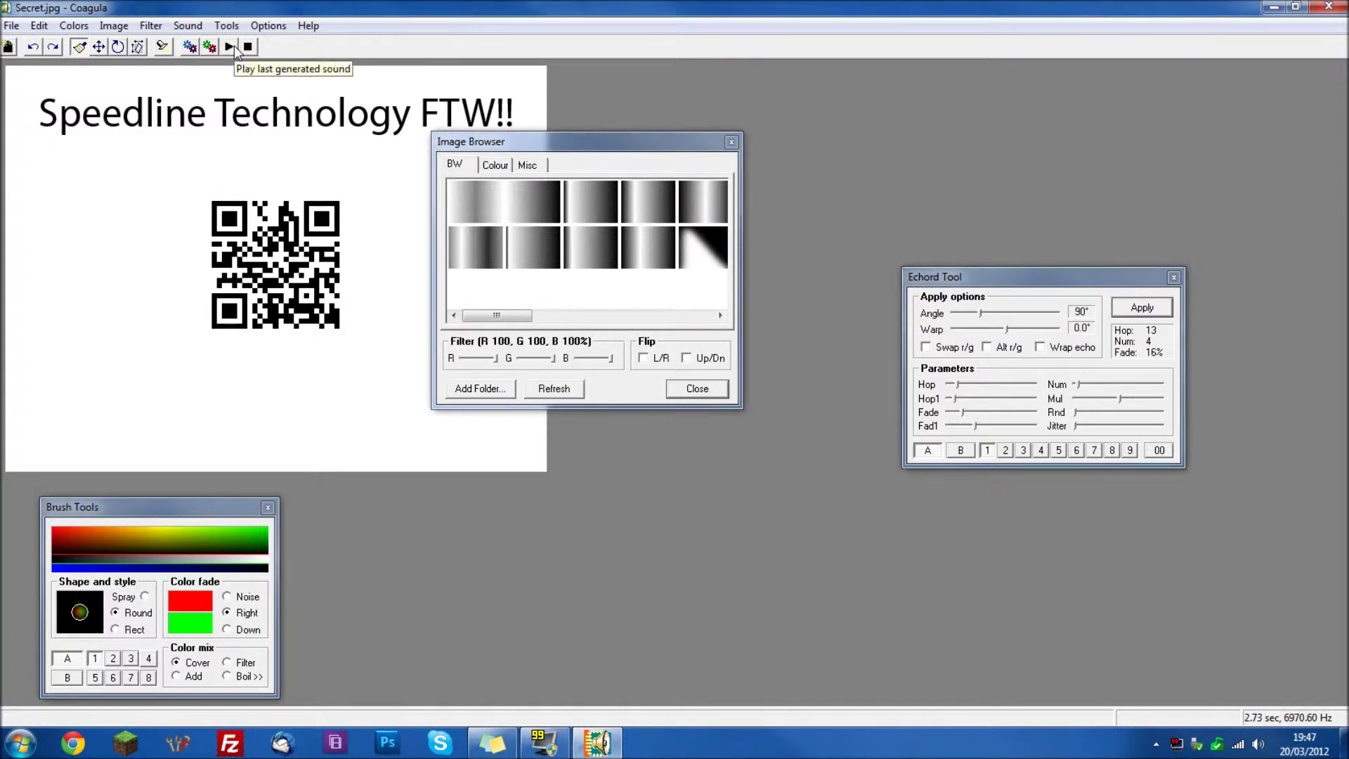
{"action": "key", "text": "XF86AudioMute"}
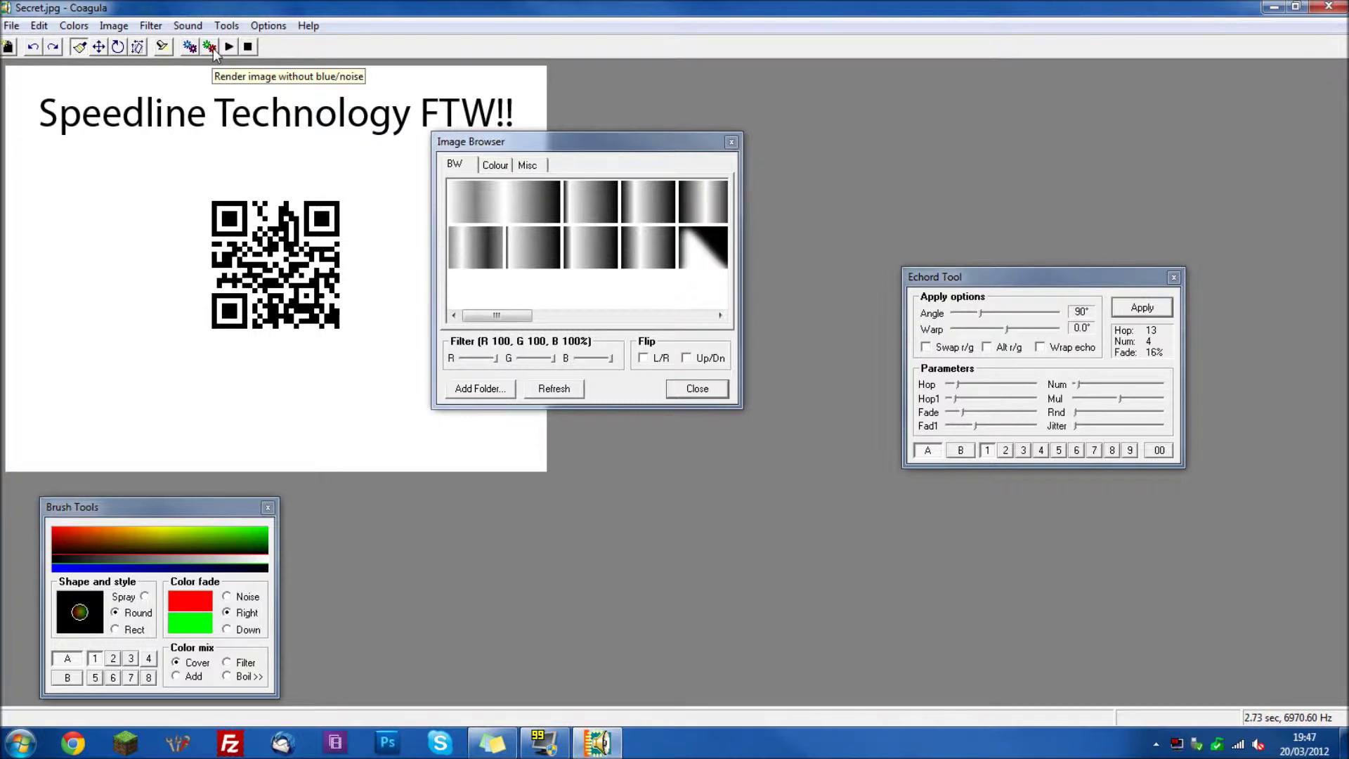
{"action": "left_click", "coordinate": [210, 47]}
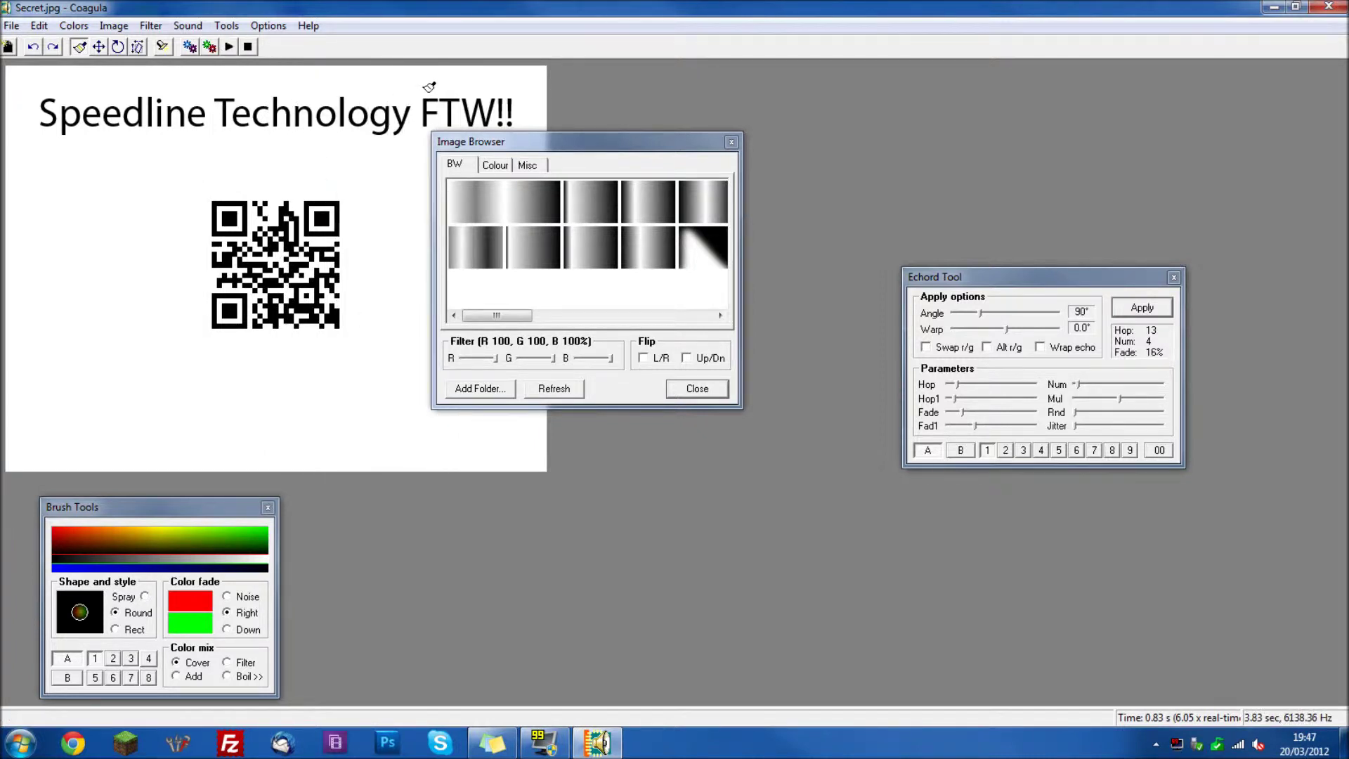
{"action": "left_click", "coordinate": [13, 26]}
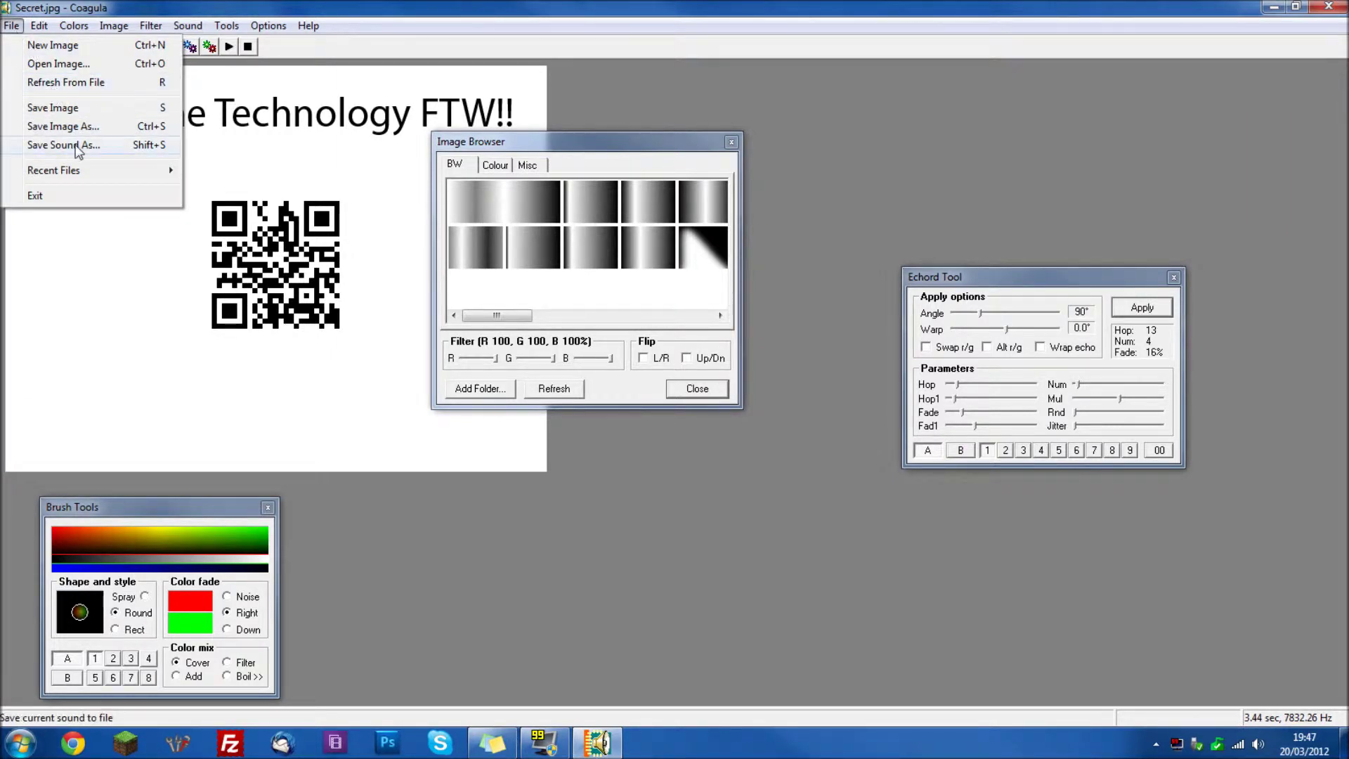
Step: Save the sound as Secret, a PCM Wav on the Desktop, and close Coagula
{"action": "left_click", "coordinate": [63, 144]}
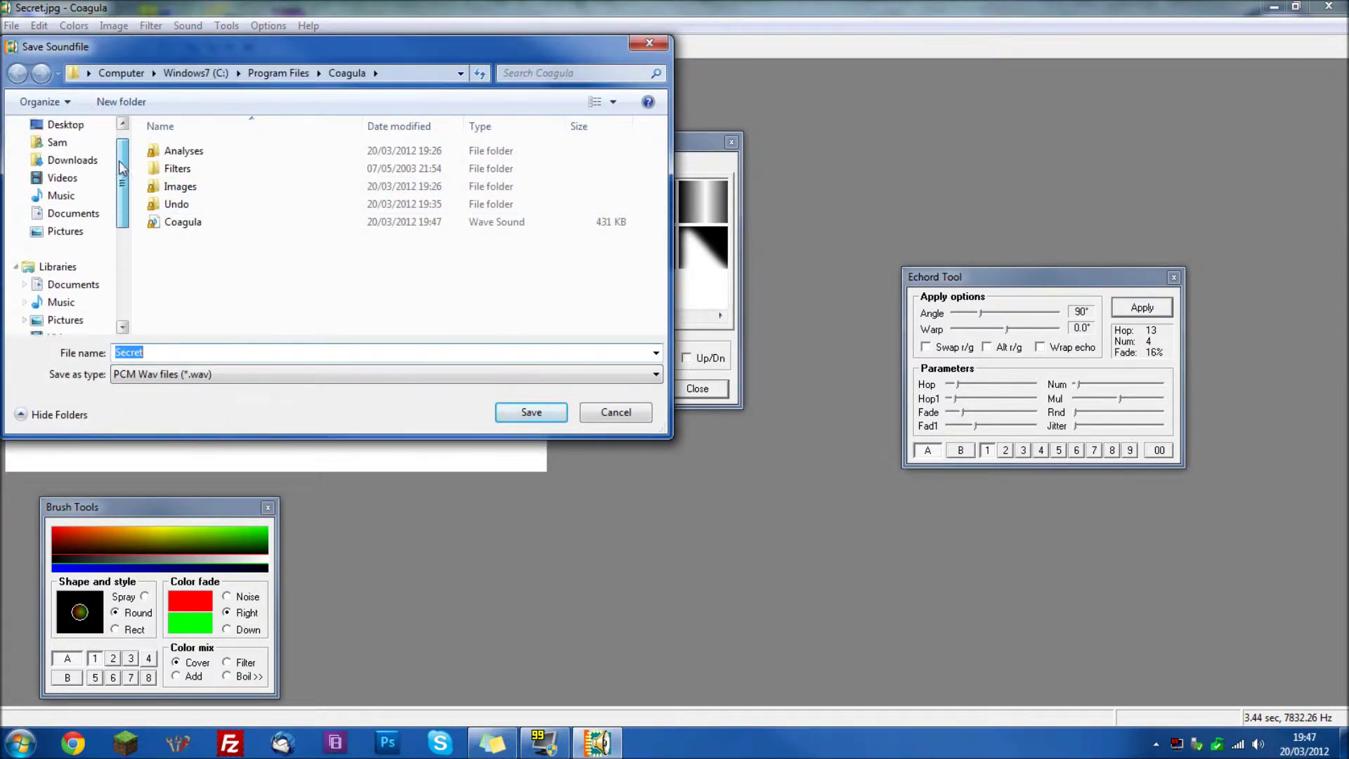
{"action": "scroll", "coordinate": [121, 169], "scroll_direction": "up", "scroll_amount": 1}
{"action": "left_click", "coordinate": [66, 150]}
{"action": "left_click", "coordinate": [216, 376]}
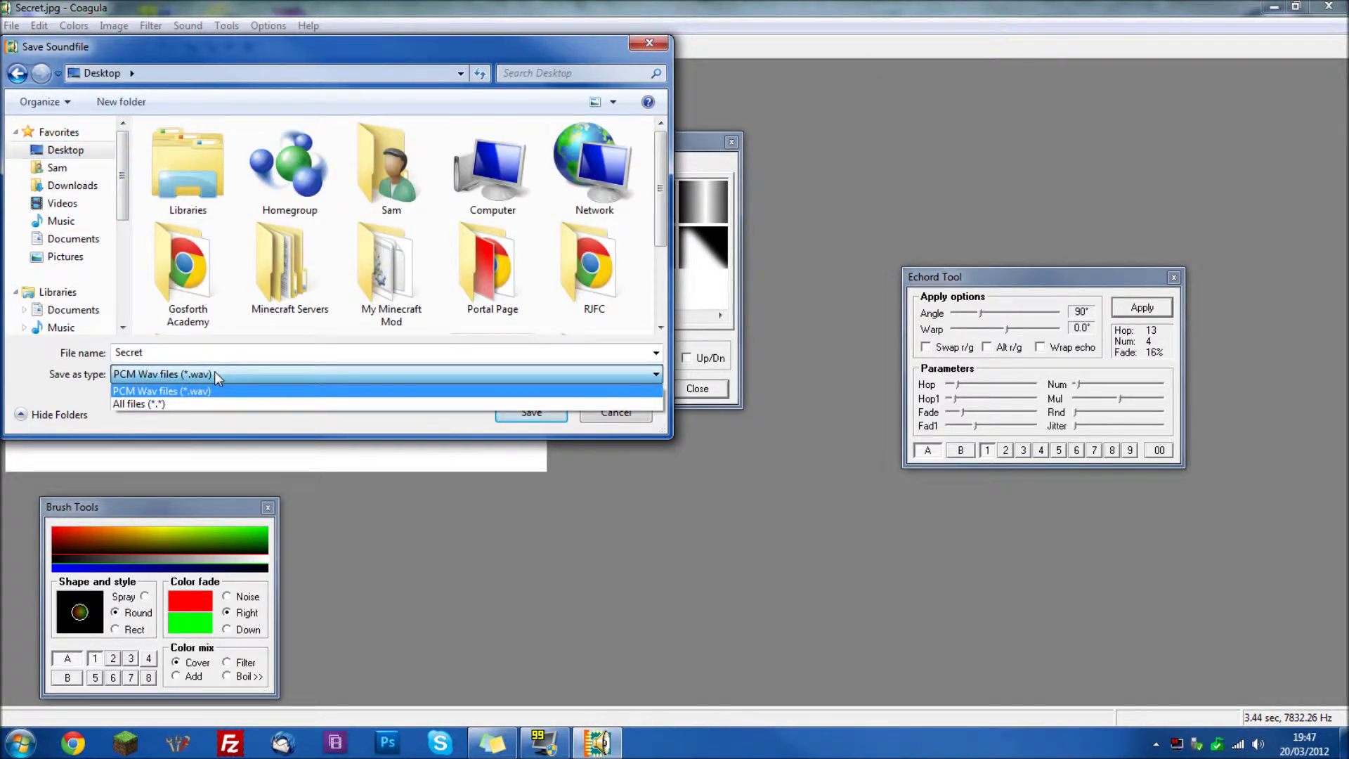
{"action": "left_click", "coordinate": [514, 412]}
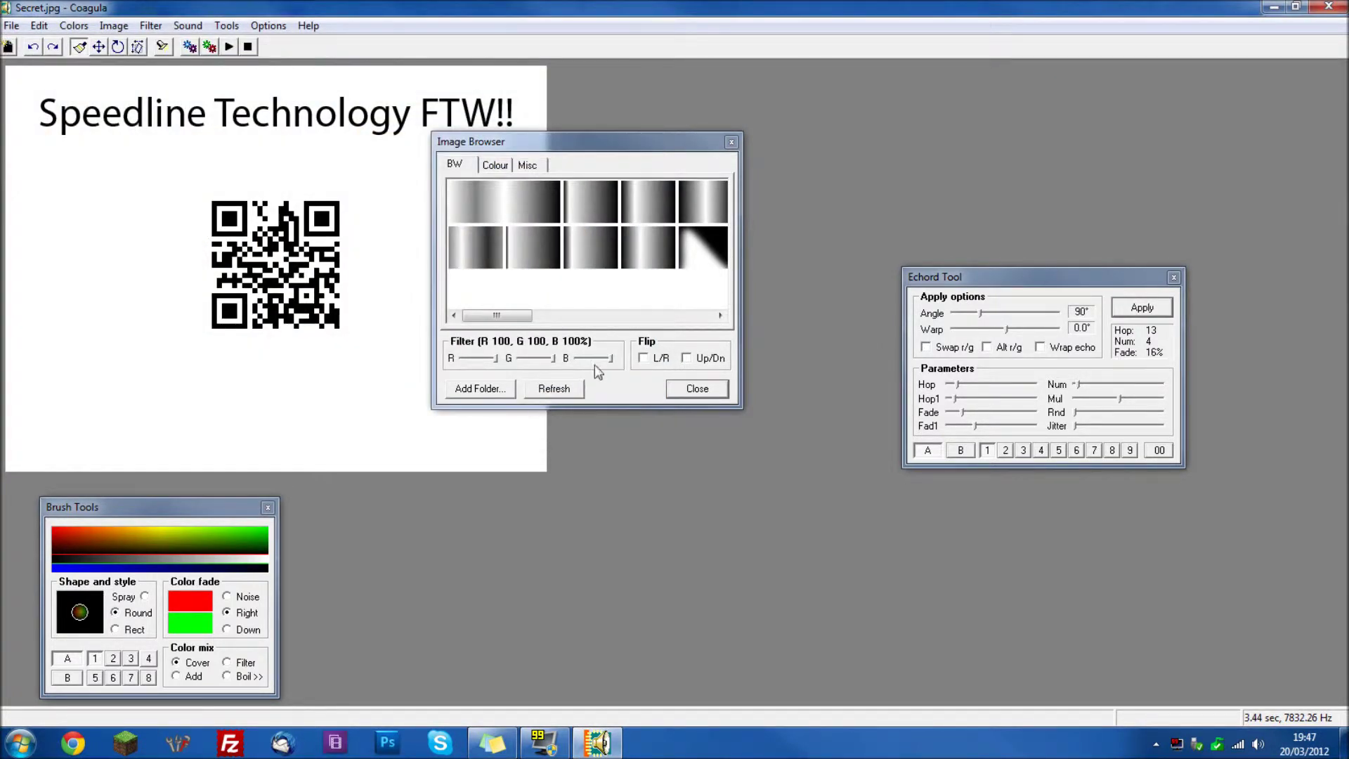
{"action": "left_click", "coordinate": [1333, 9]}
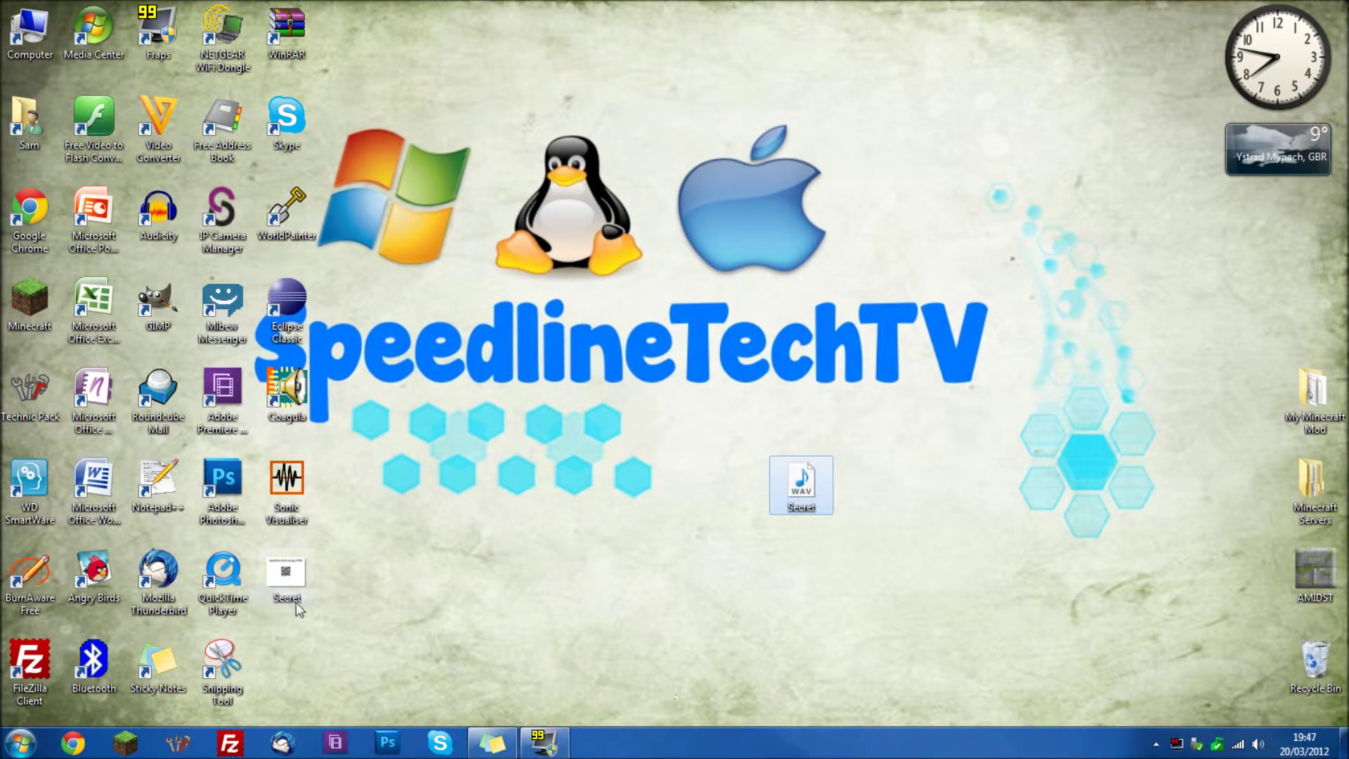
Step: Play Secret.wav twice in Windows Media Player, close the player, and launch Sonic Visualiser
{"action": "mouse_move", "coordinate": [298, 610]}
{"action": "left_mouse_down"}
{"action": "mouse_move", "coordinate": [824, 577]}
{"action": "mouse_move", "coordinate": [796, 586]}
{"action": "left_mouse_up"}
{"action": "mouse_move", "coordinate": [801, 485]}
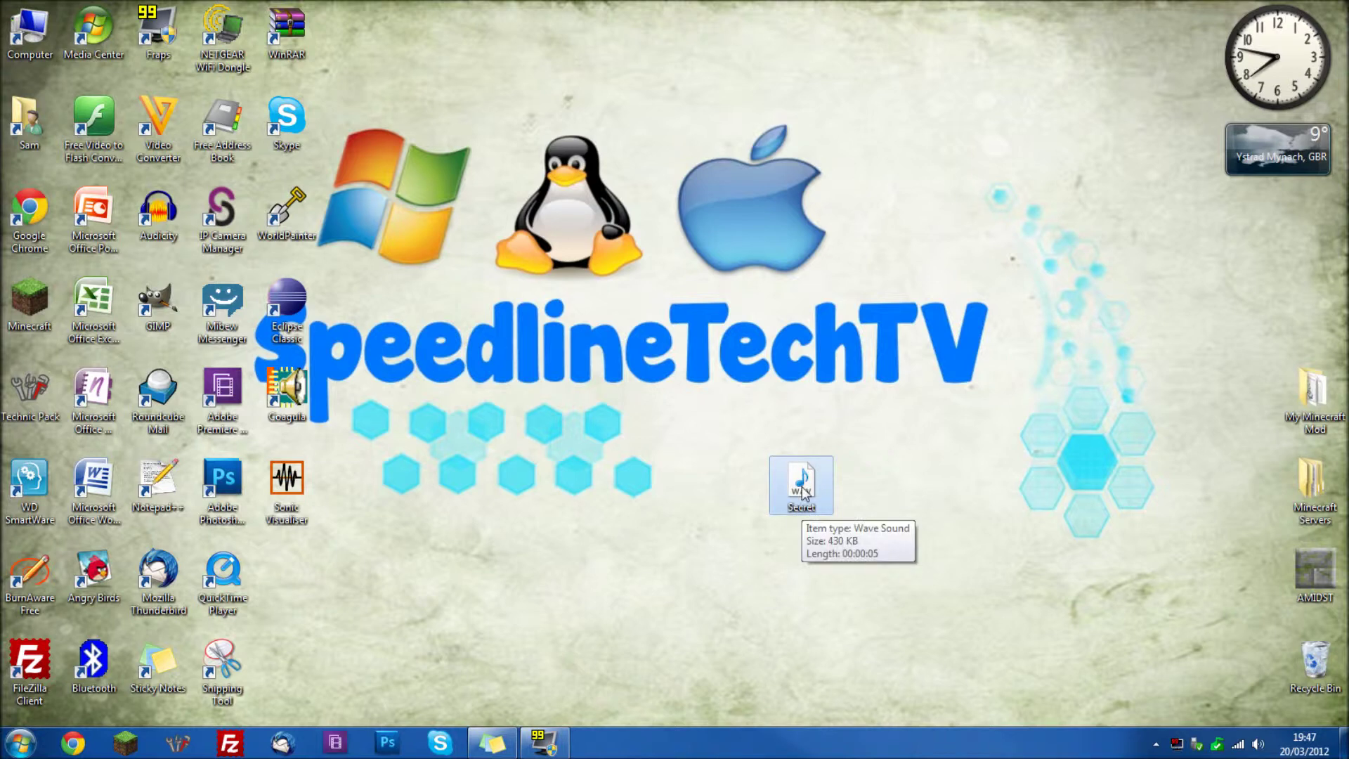
{"action": "double_click", "coordinate": [803, 494]}
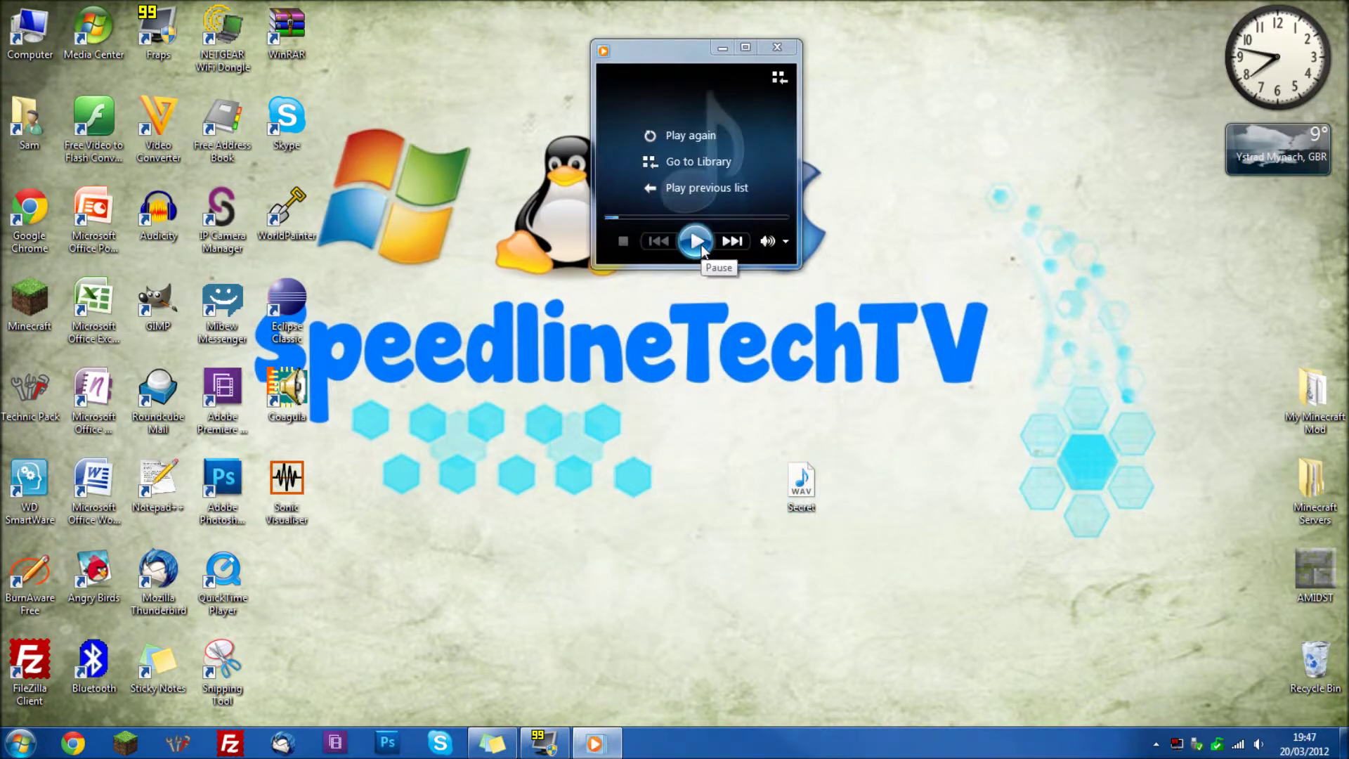
{"action": "left_click", "coordinate": [698, 242]}
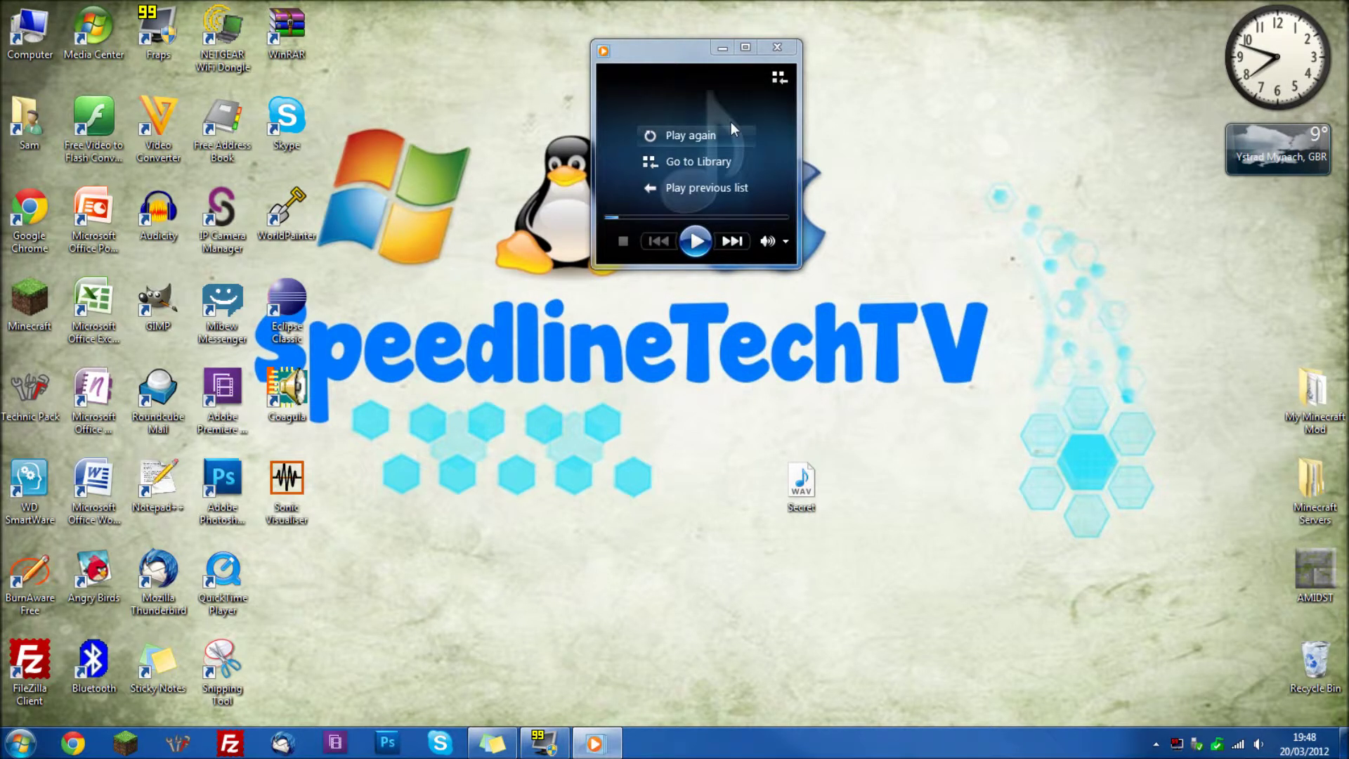
{"action": "left_click", "coordinate": [777, 48]}
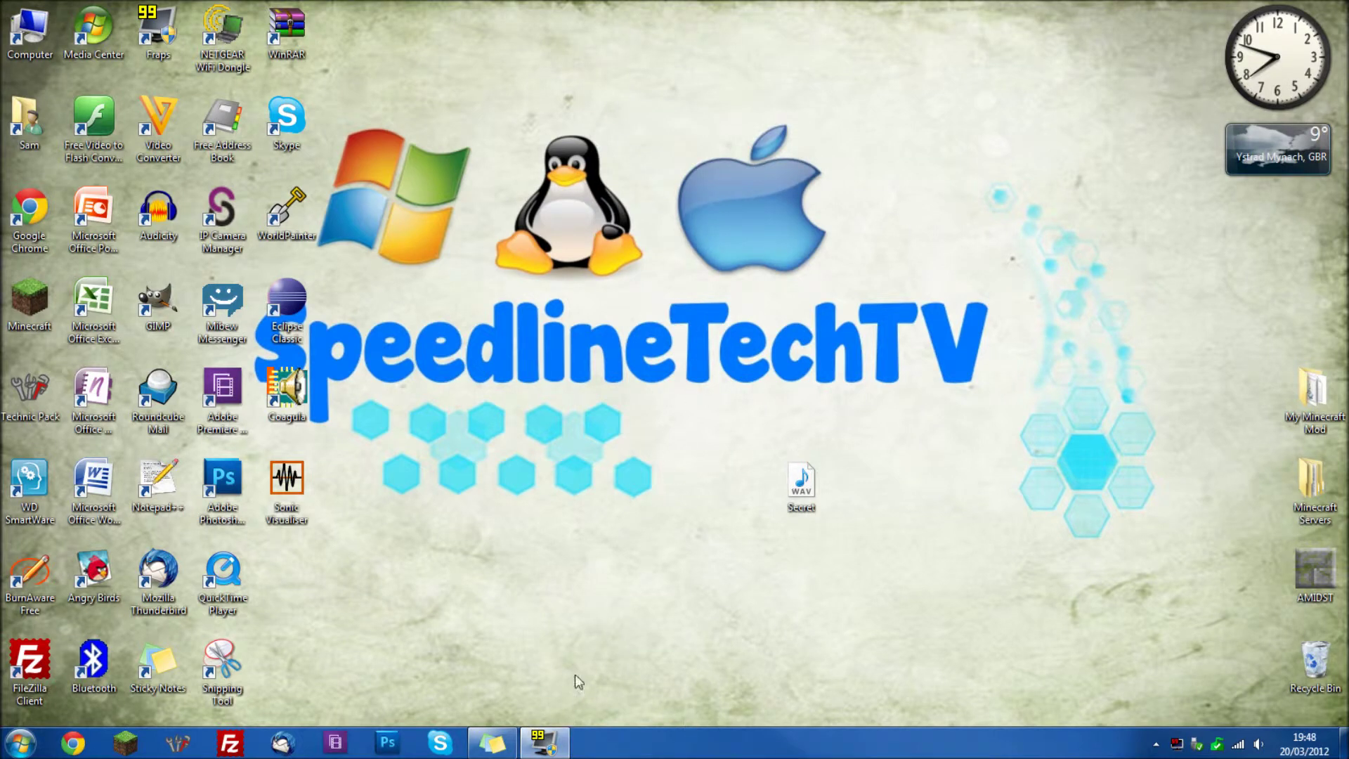
{"action": "double_click", "coordinate": [313, 488]}
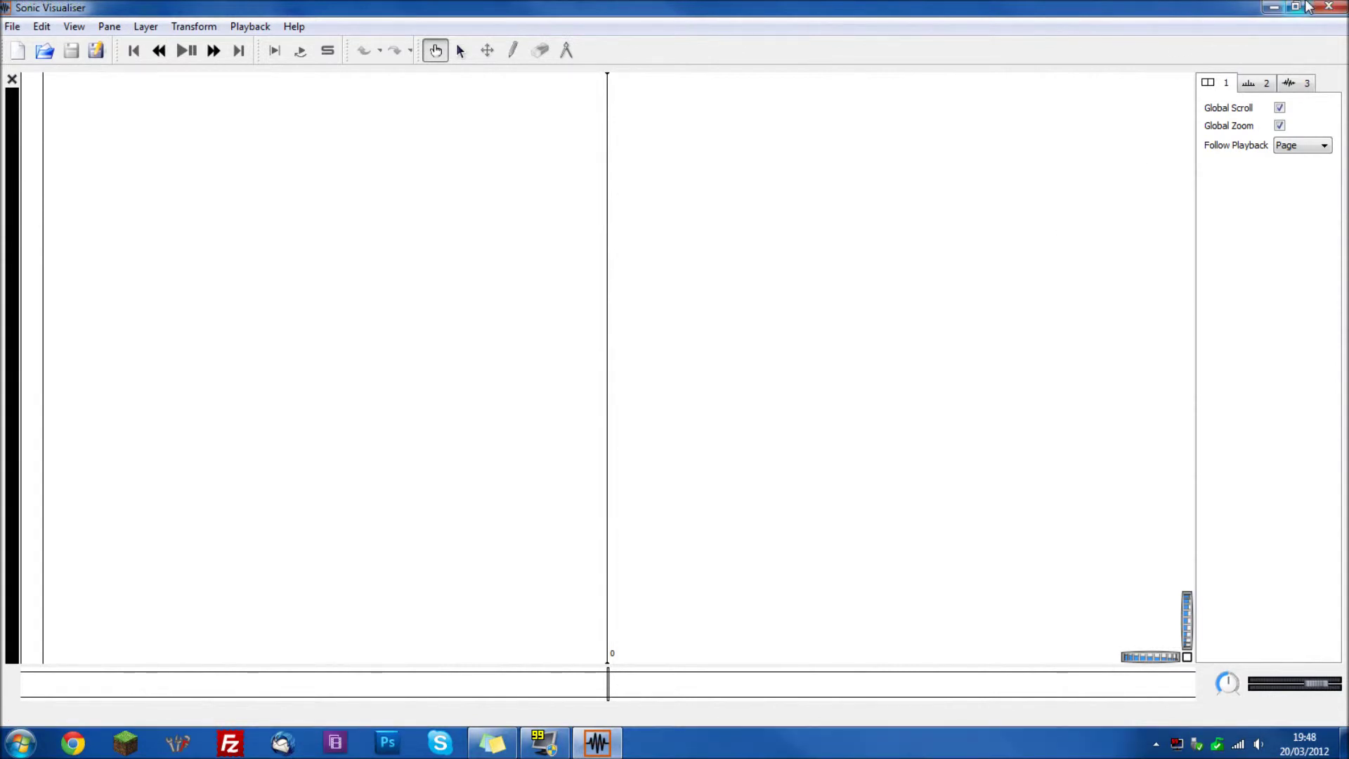
Step: Load Secret.wav into Sonic Visualiser by dragging it onto the program's window
{"action": "left_click", "coordinate": [1280, 8]}
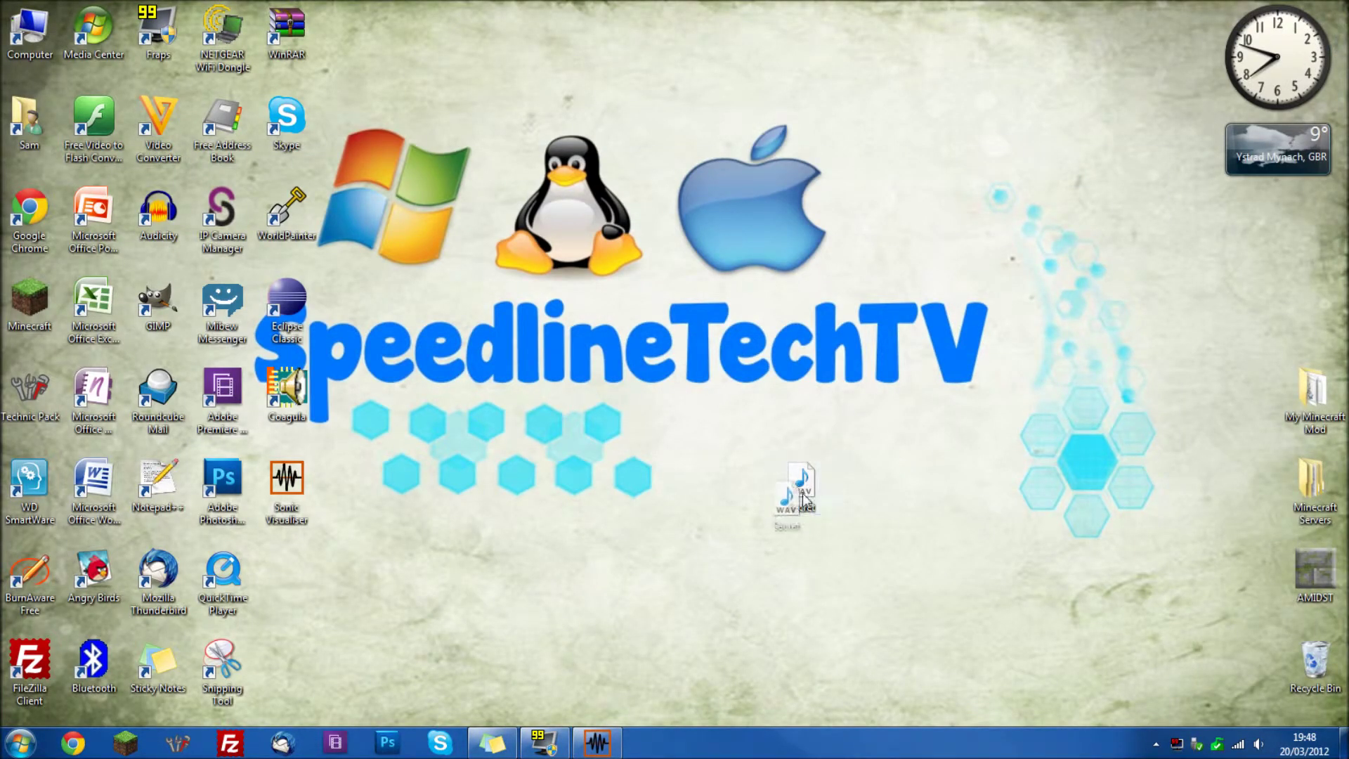
{"action": "left_click_drag", "start_coordinate": [806, 485], "coordinate": [631, 745]}
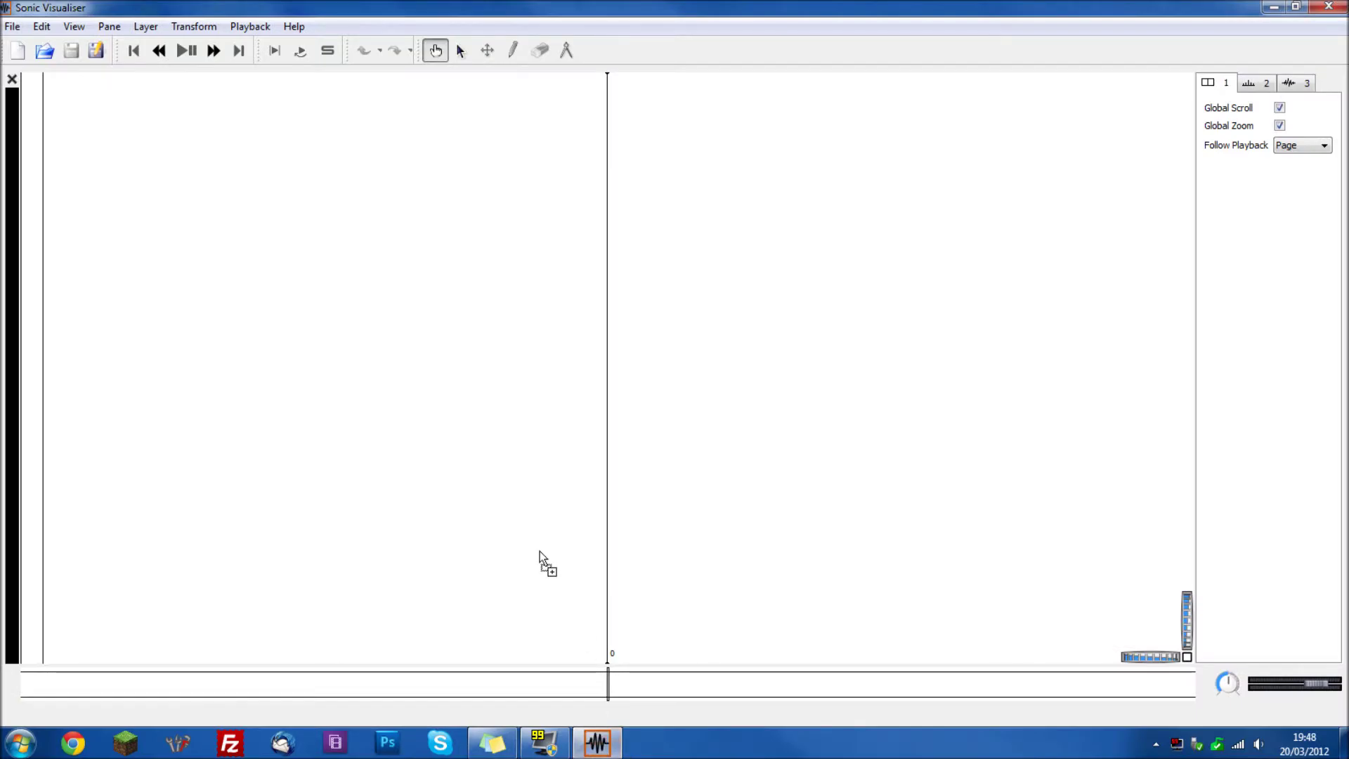
{"action": "left_click_drag", "start_coordinate": [630, 744], "coordinate": [539, 559]}
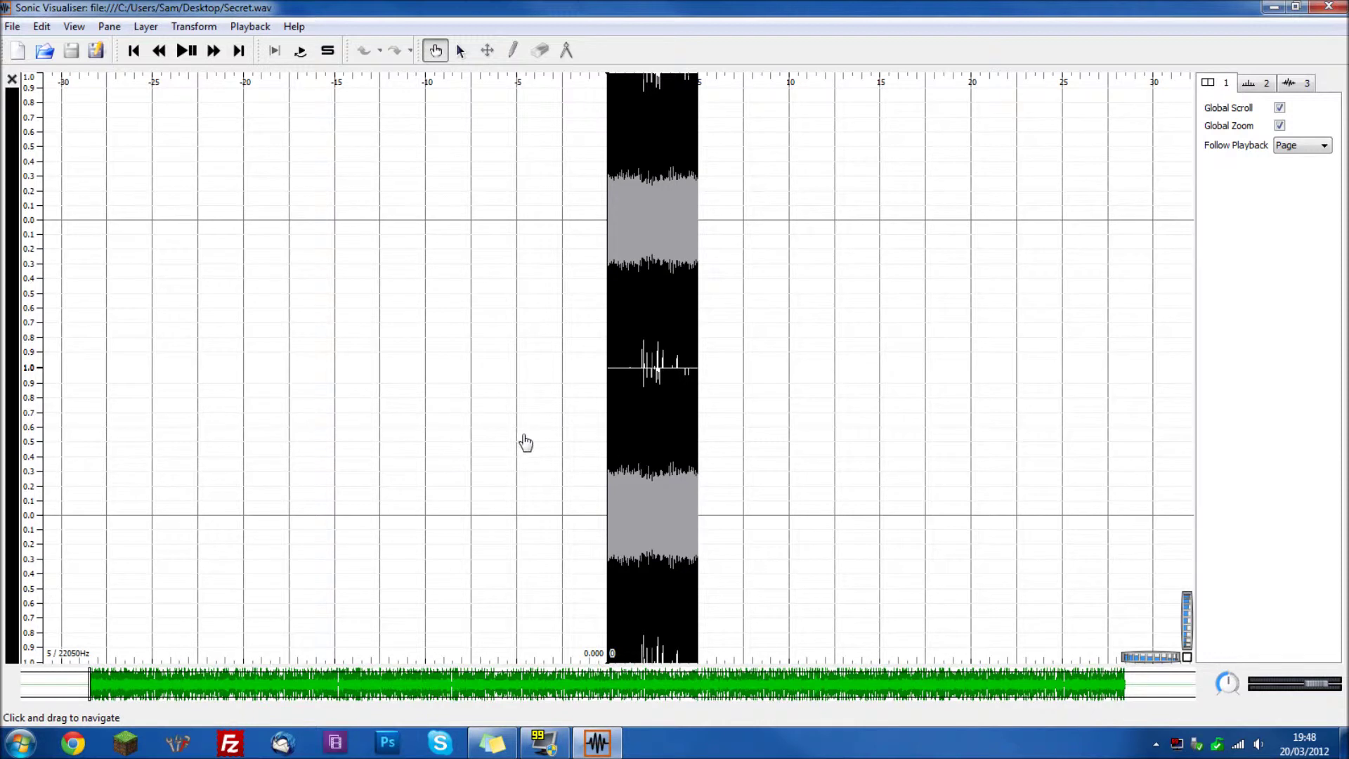
{"action": "left_click", "coordinate": [145, 27]}
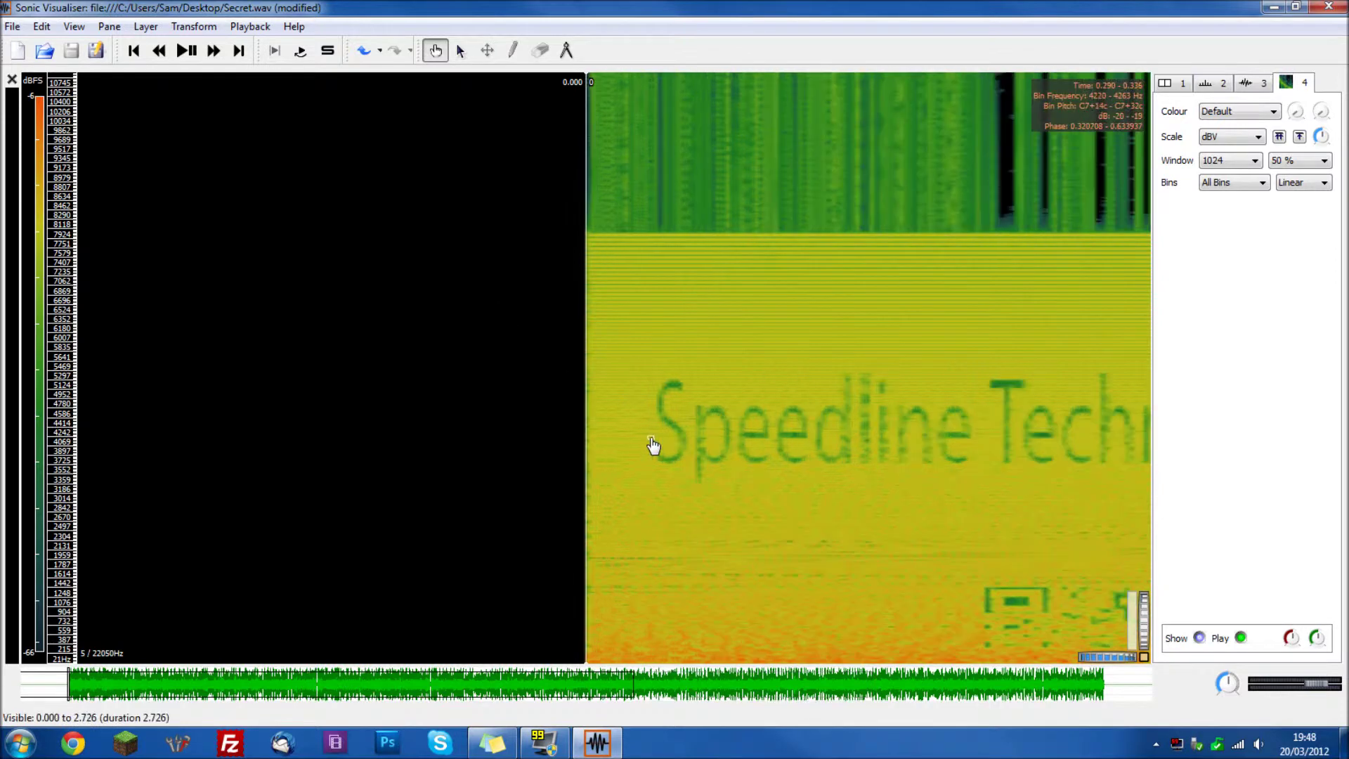
Step: Pan the spectrogram until 'Speedline Technology FTW!!' and the QR code are fully visible
{"action": "left_click_drag", "start_coordinate": [919, 433], "coordinate": [602, 440]}
{"action": "mouse_move", "coordinate": [713, 433]}
{"action": "left_mouse_down"}
{"action": "mouse_move", "coordinate": [527, 437]}
{"action": "mouse_move", "coordinate": [826, 443]}
{"action": "left_mouse_up"}
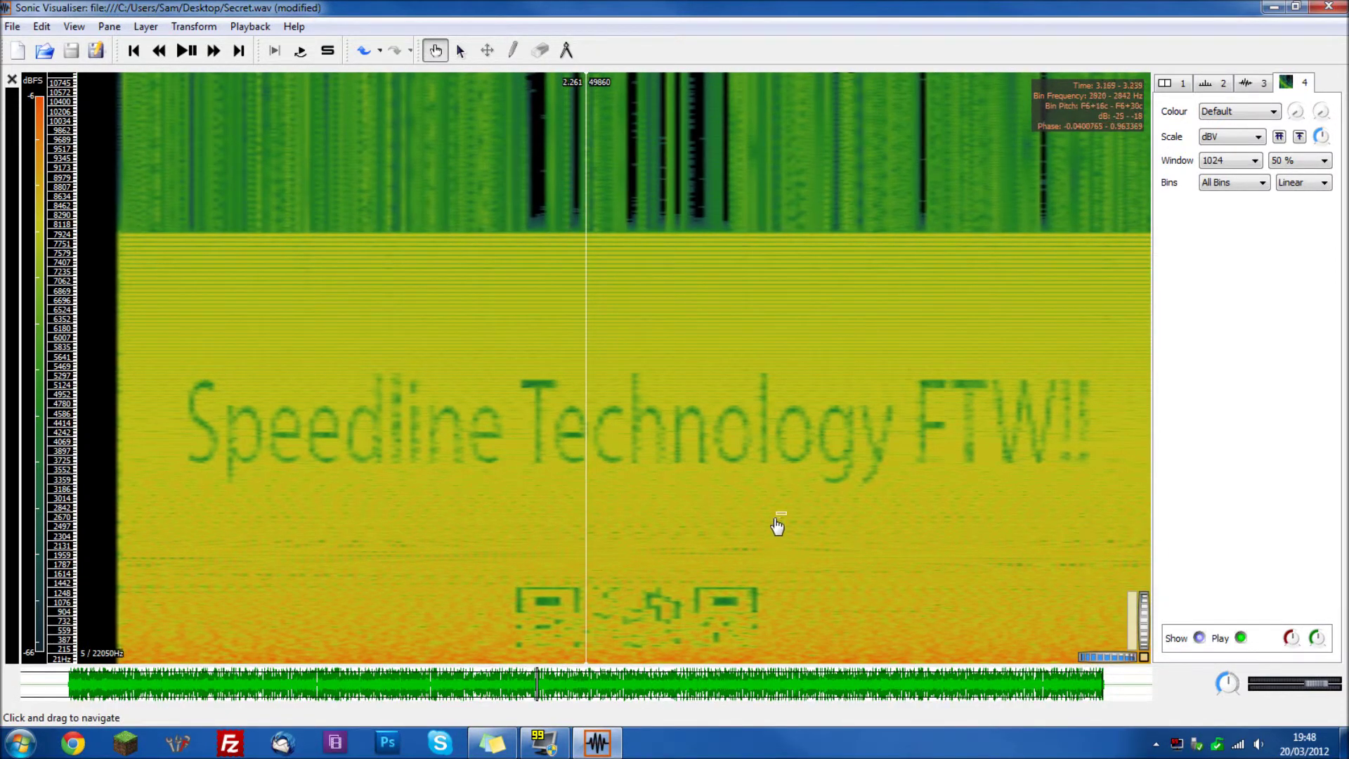
{"action": "scroll", "coordinate": [668, 597], "scroll_direction": "up", "scroll_amount": 2}
{"action": "mouse_move", "coordinate": [657, 370]}
{"action": "left_mouse_down"}
{"action": "mouse_move", "coordinate": [903, 382]}
{"action": "mouse_move", "coordinate": [581, 344]}
{"action": "left_mouse_up"}
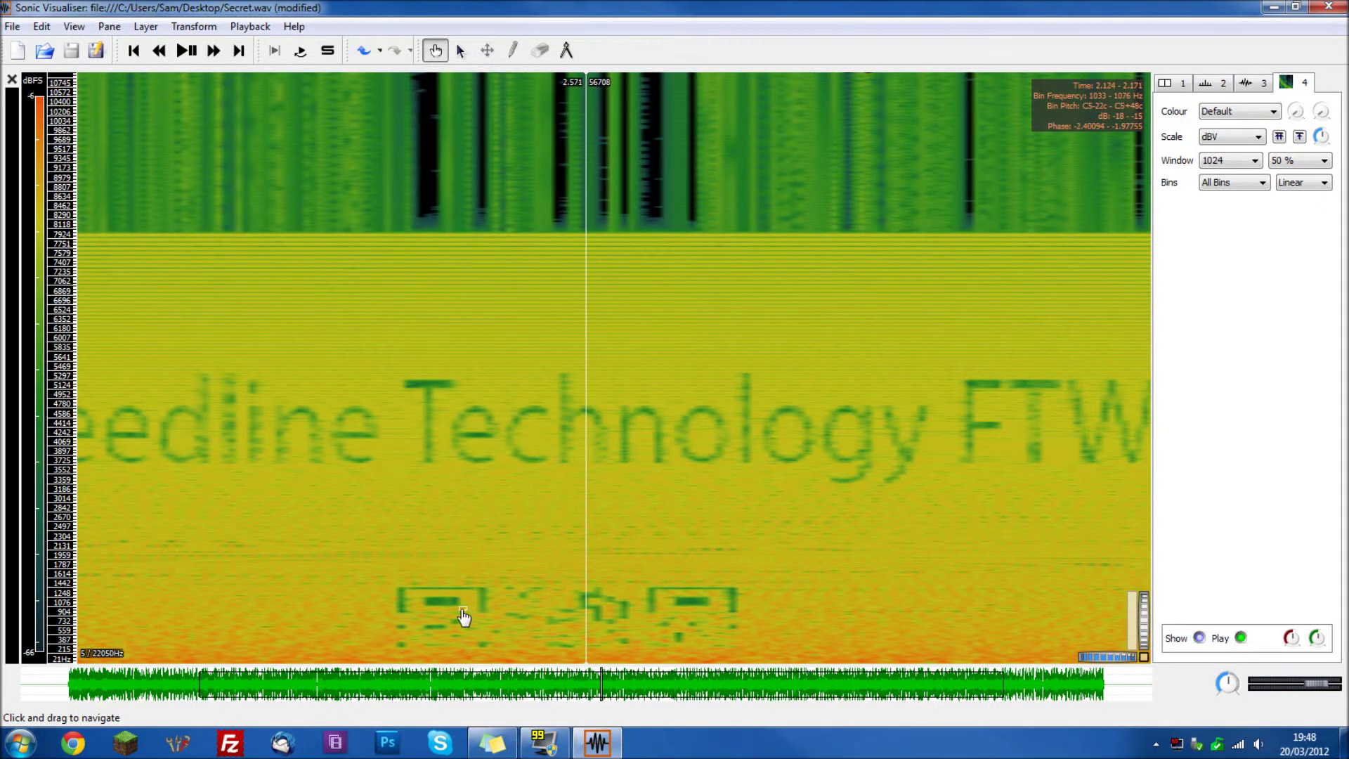
{"action": "scroll", "coordinate": [693, 596], "scroll_direction": "down", "scroll_amount": 2}
{"action": "mouse_move", "coordinate": [443, 447]}
{"action": "left_mouse_down"}
{"action": "mouse_move", "coordinate": [383, 459]}
{"action": "mouse_move", "coordinate": [518, 443]}
{"action": "left_mouse_up"}
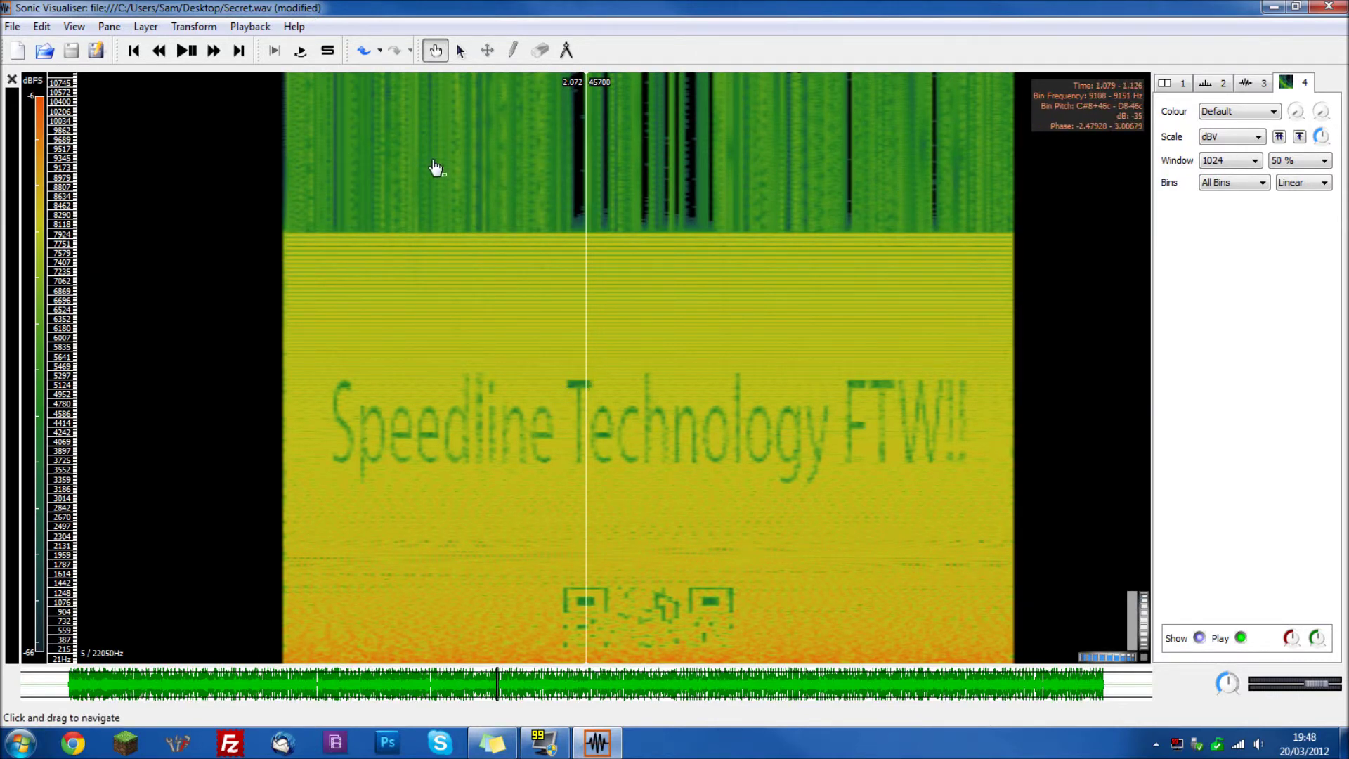
Step: Close Sonic Visualiser without saving the session and move Secret.wav to the Recycle Bin
{"action": "left_click", "coordinate": [1324, 8]}
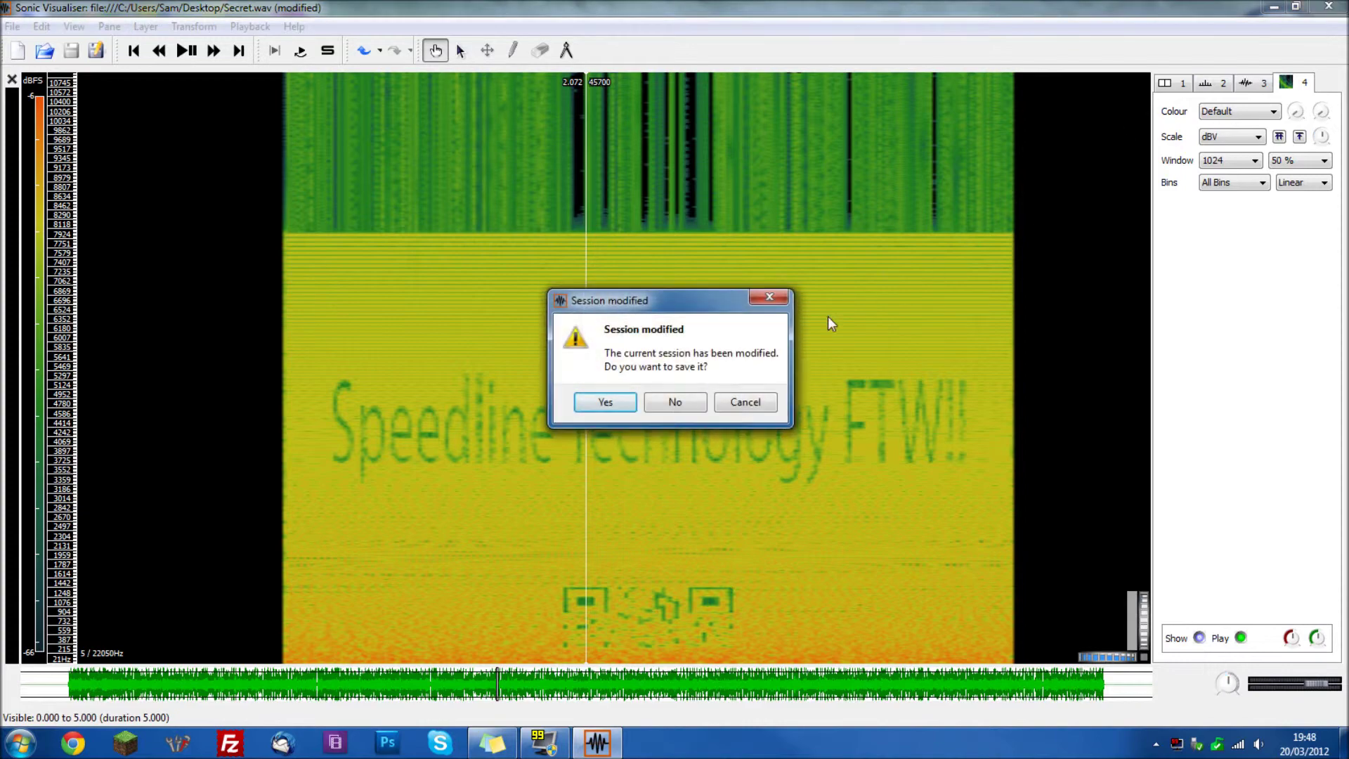
{"action": "left_click", "coordinate": [675, 402]}
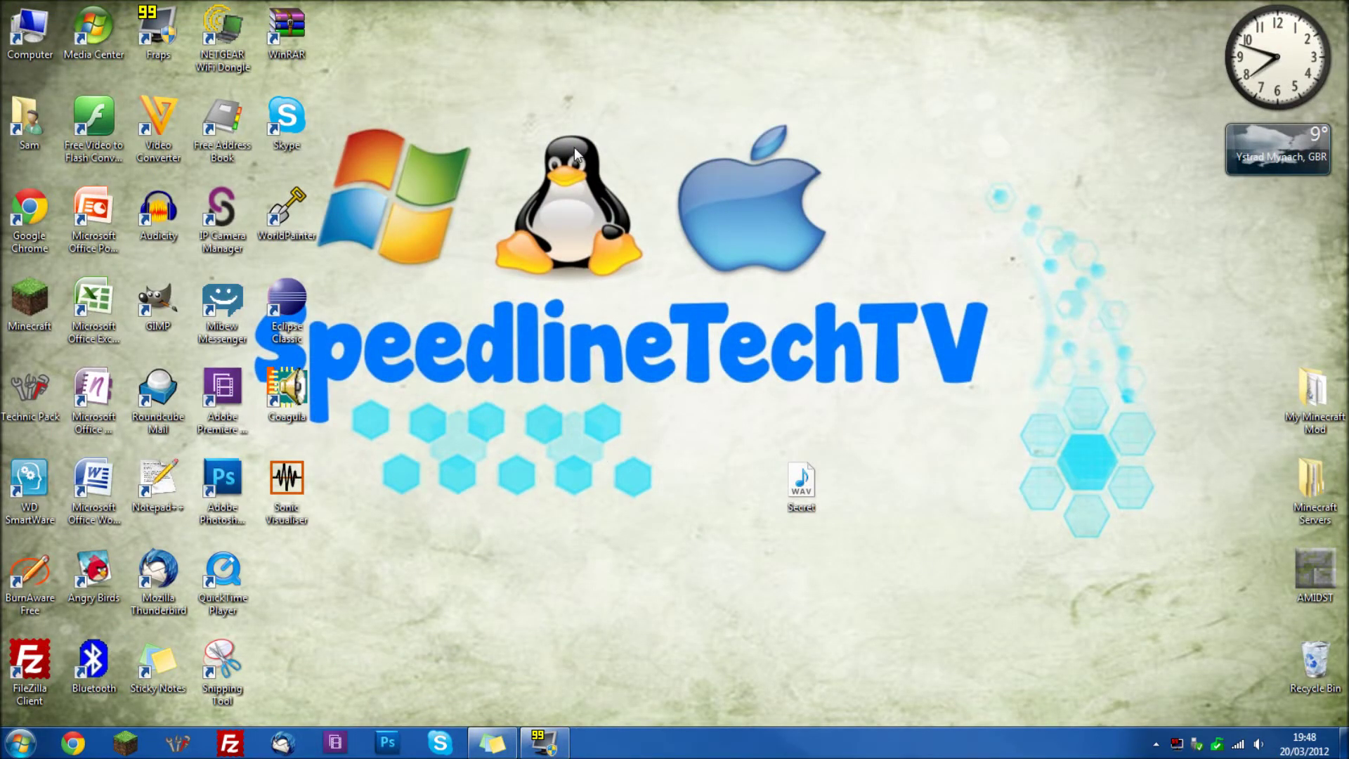
{"action": "left_click_drag", "start_coordinate": [809, 458], "coordinate": [917, 553]}
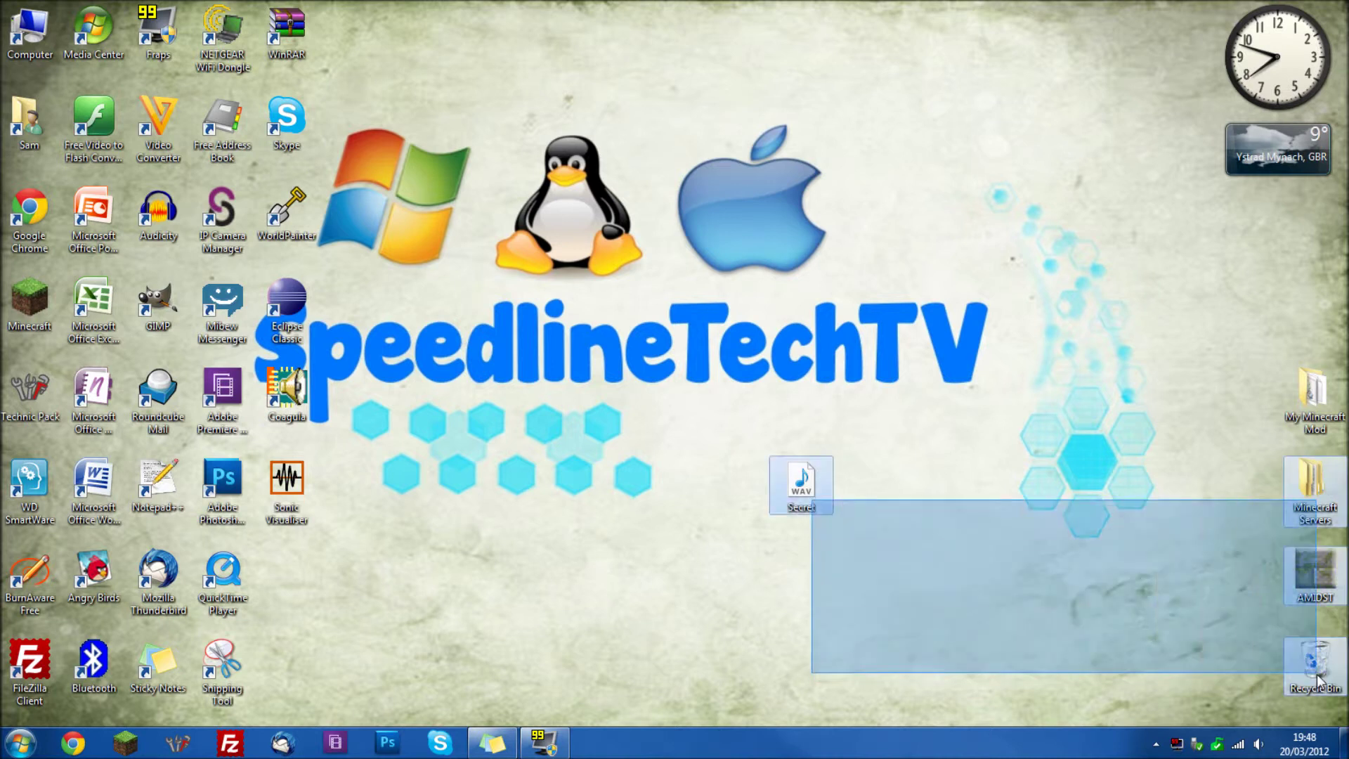
{"action": "left_click_drag", "start_coordinate": [801, 485], "coordinate": [1290, 676]}
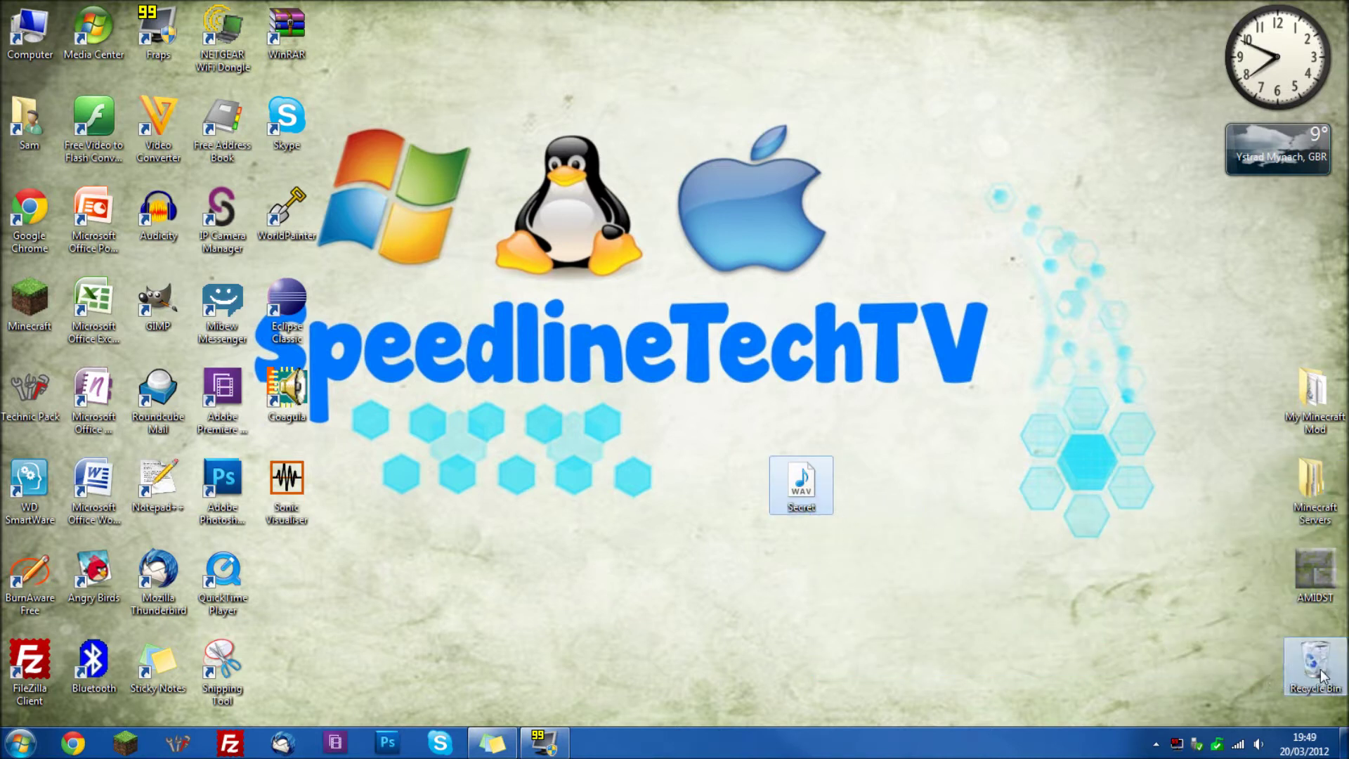